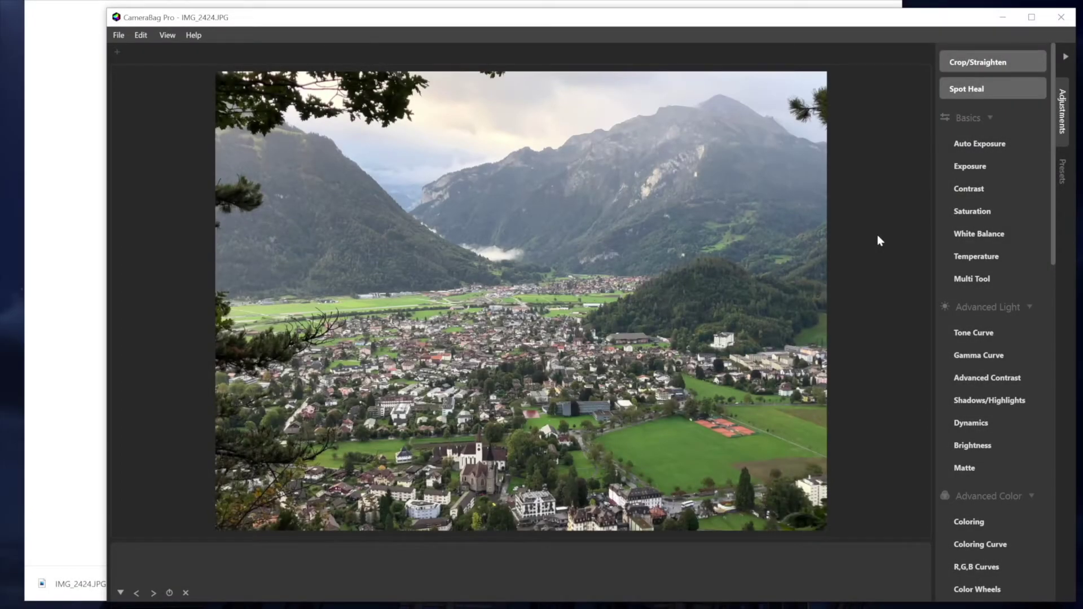
- Open CameraBag Pro's About dialog from the Help menu, then dismiss it
{"action": "left_click", "coordinate": [194, 35]}
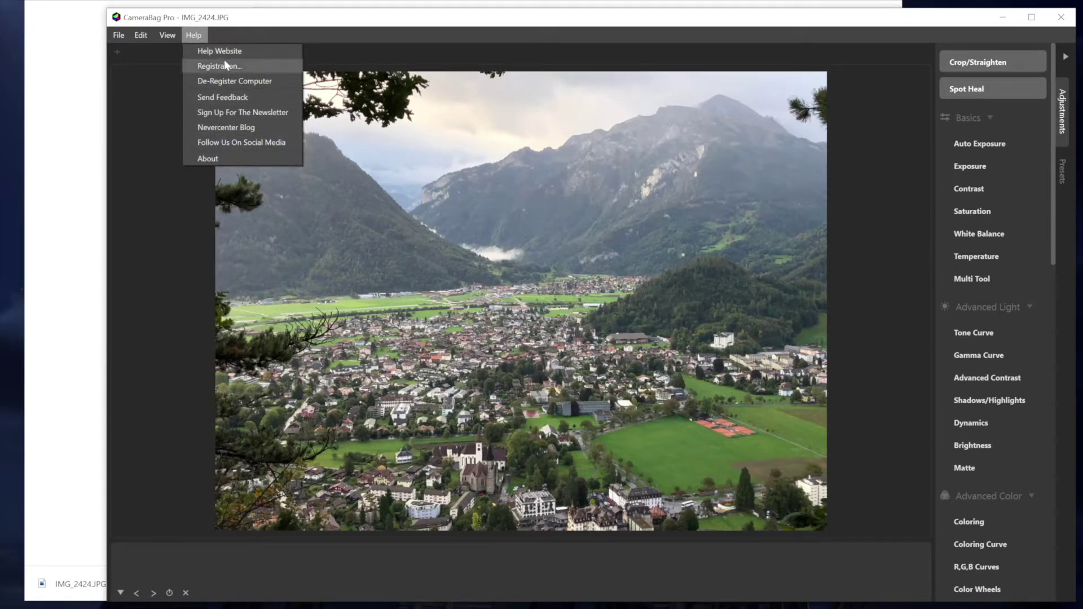
{"action": "left_click", "coordinate": [220, 157]}
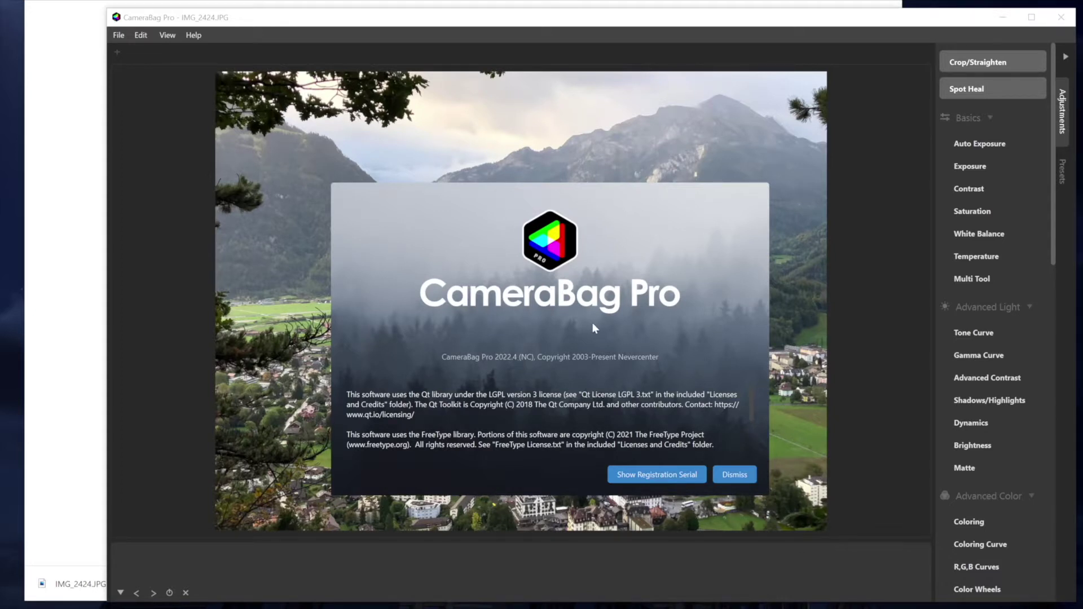
{"action": "left_click", "coordinate": [732, 477]}
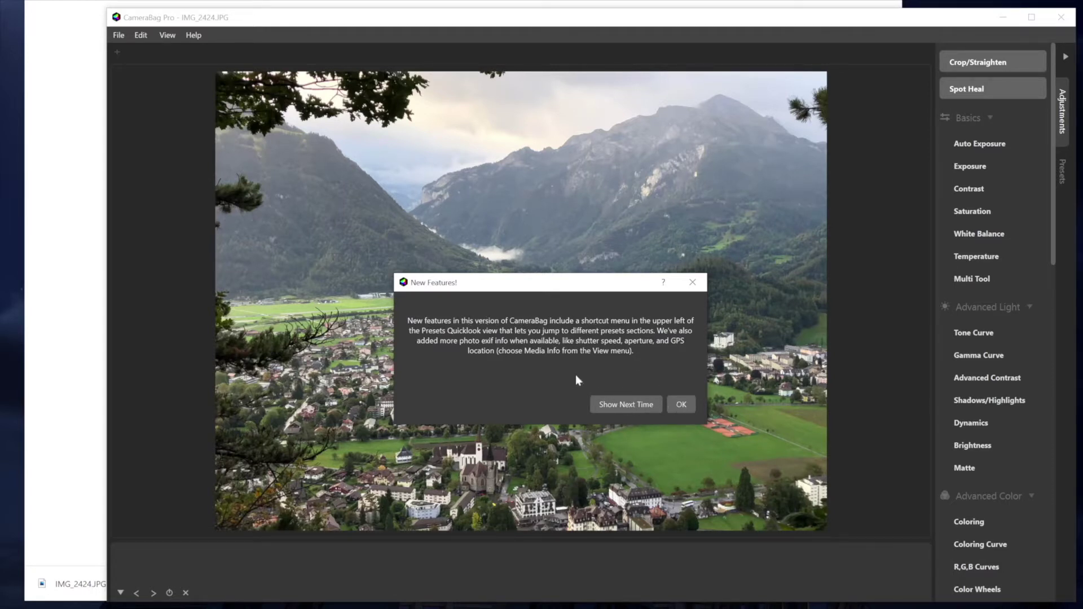
- Close the New Features notice and show IMG_2424.JPG's media info (4032x3024, 1/738, f/1.8)
{"action": "left_click", "coordinate": [682, 407]}
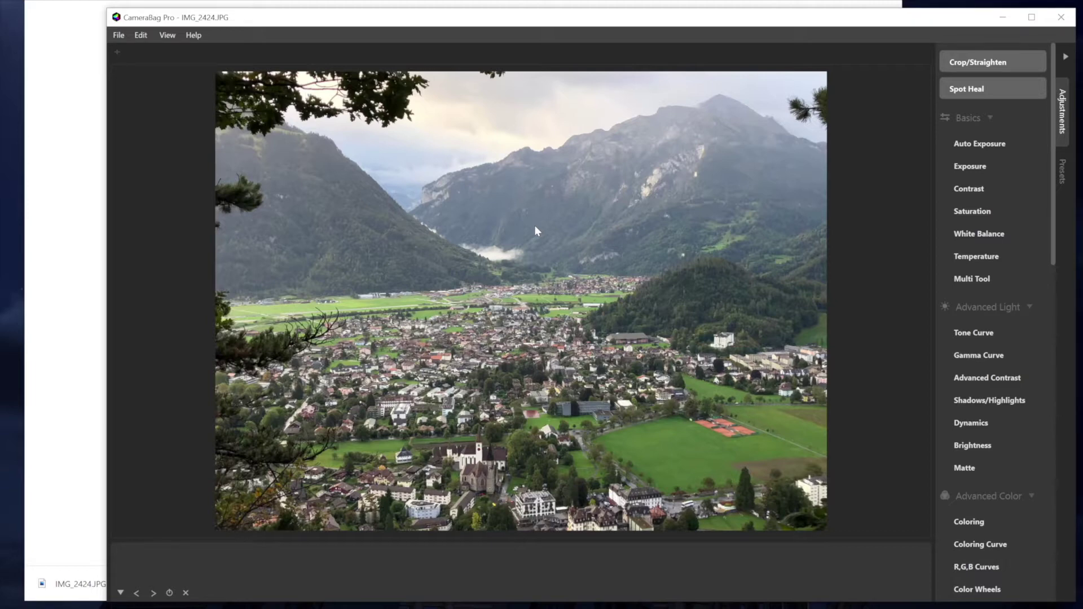
{"action": "key", "text": "ctrl+i"}
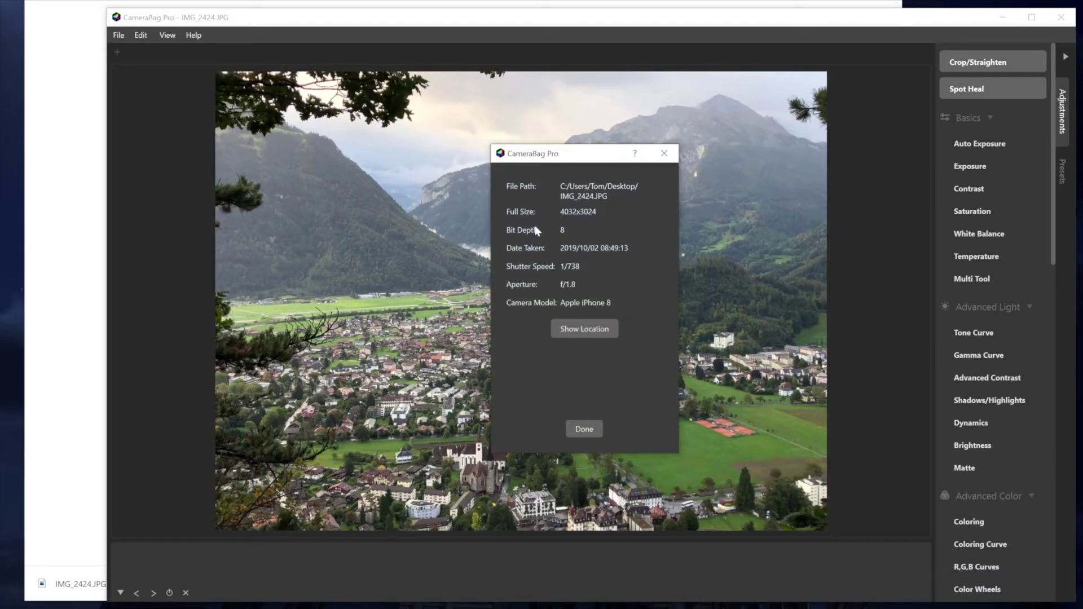
- Reopen Media Info from the View menu and map the photo's location at 46.6935 N 7.862031 E
{"action": "left_click", "coordinate": [594, 431]}
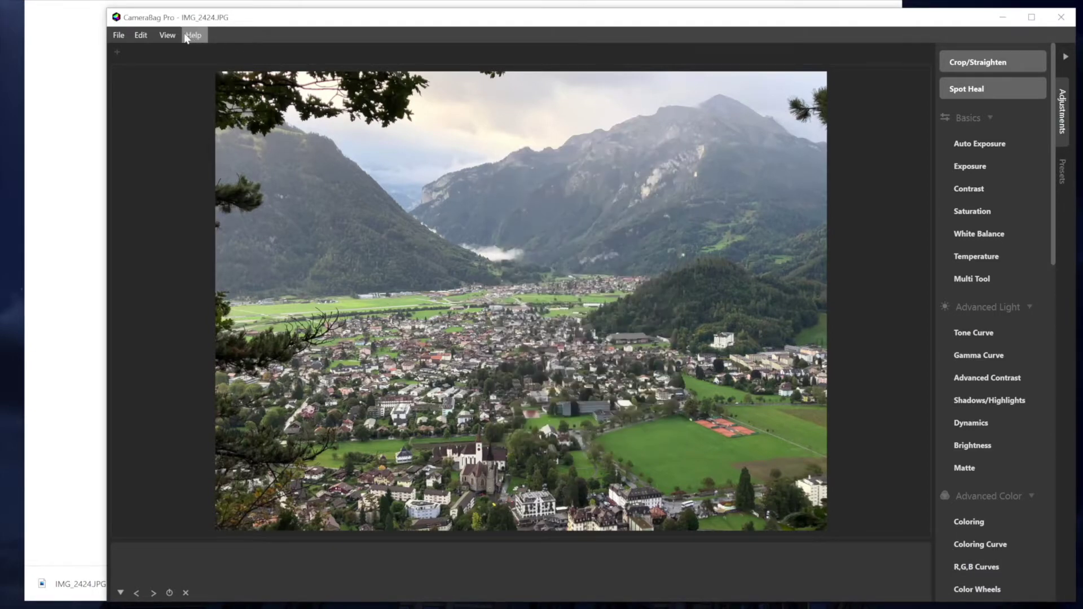
{"action": "left_click", "coordinate": [169, 35]}
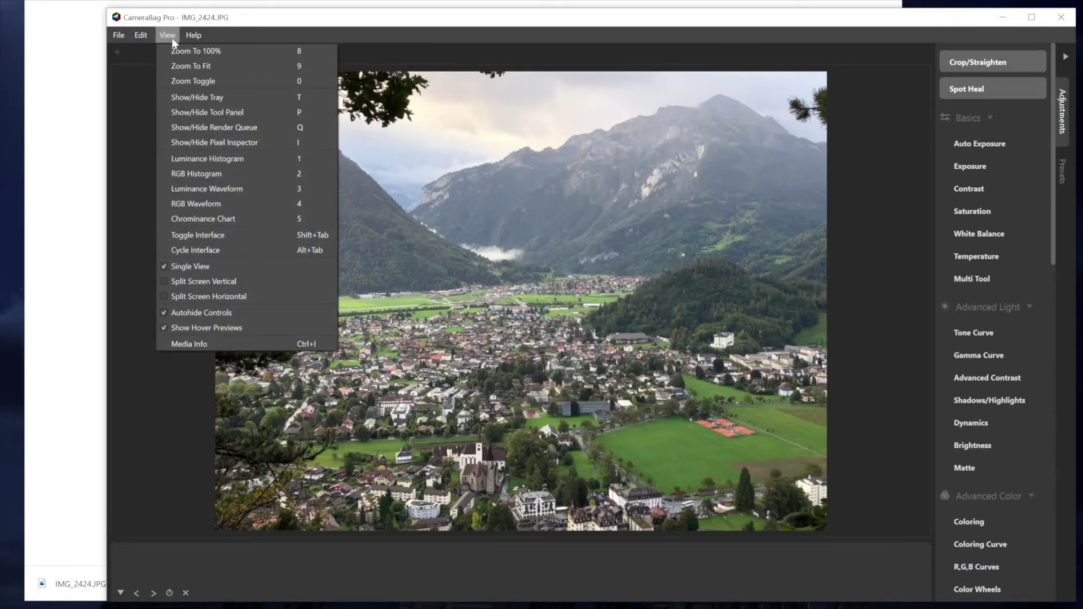
{"action": "left_click", "coordinate": [252, 341]}
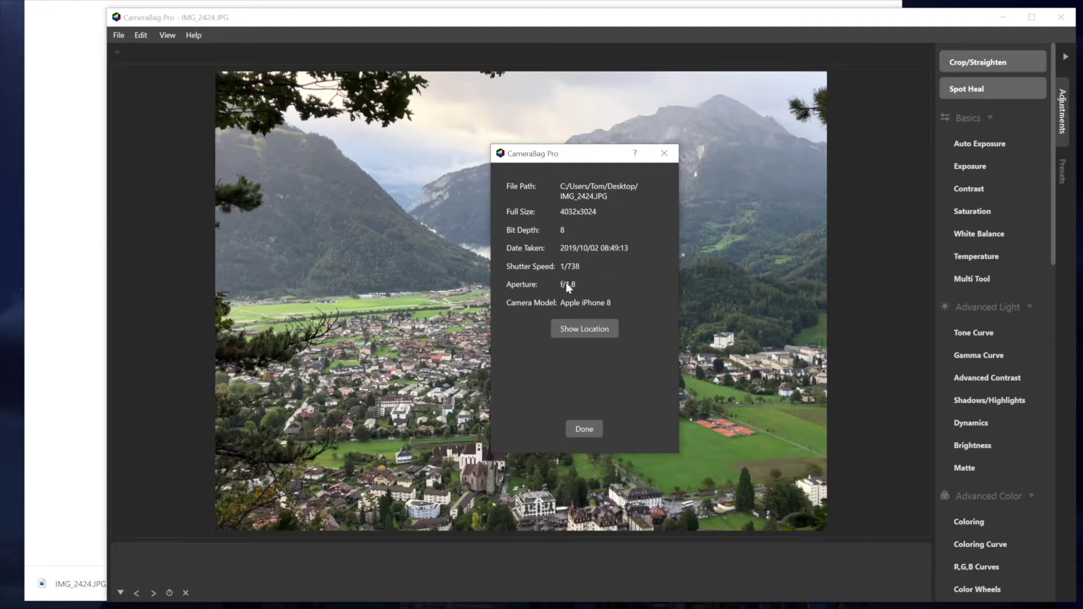
{"action": "left_click", "coordinate": [584, 332]}
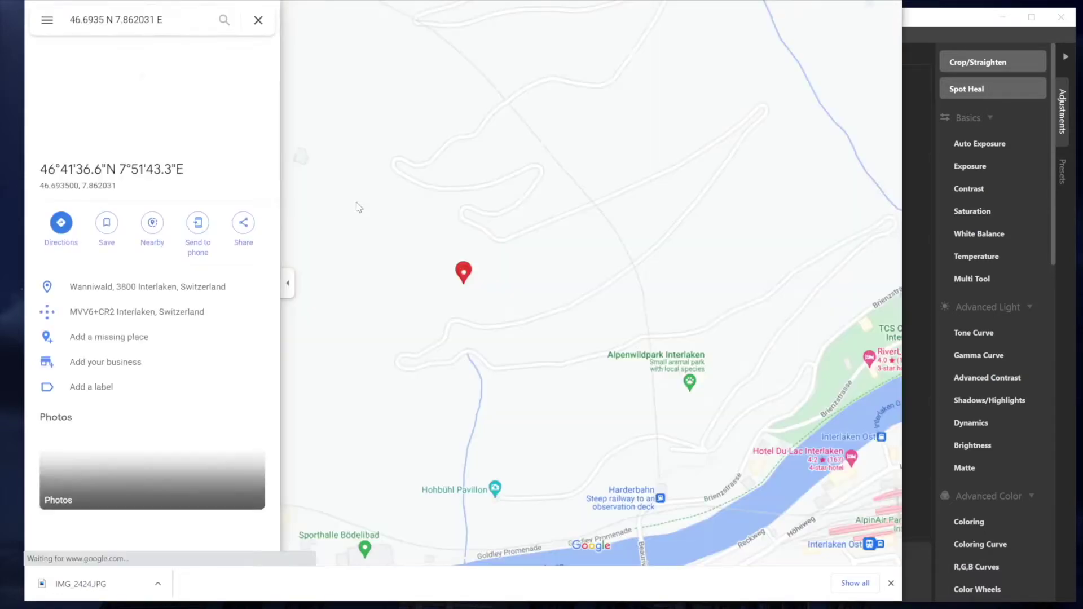
- Zoom in and out around the map pin near Interlaken, then return to CameraBag Pro
{"action": "scroll", "coordinate": [502, 277], "scroll_direction": "down", "scroll_amount": 5}
{"action": "scroll", "coordinate": [531, 280], "scroll_direction": "down", "scroll_amount": 8}
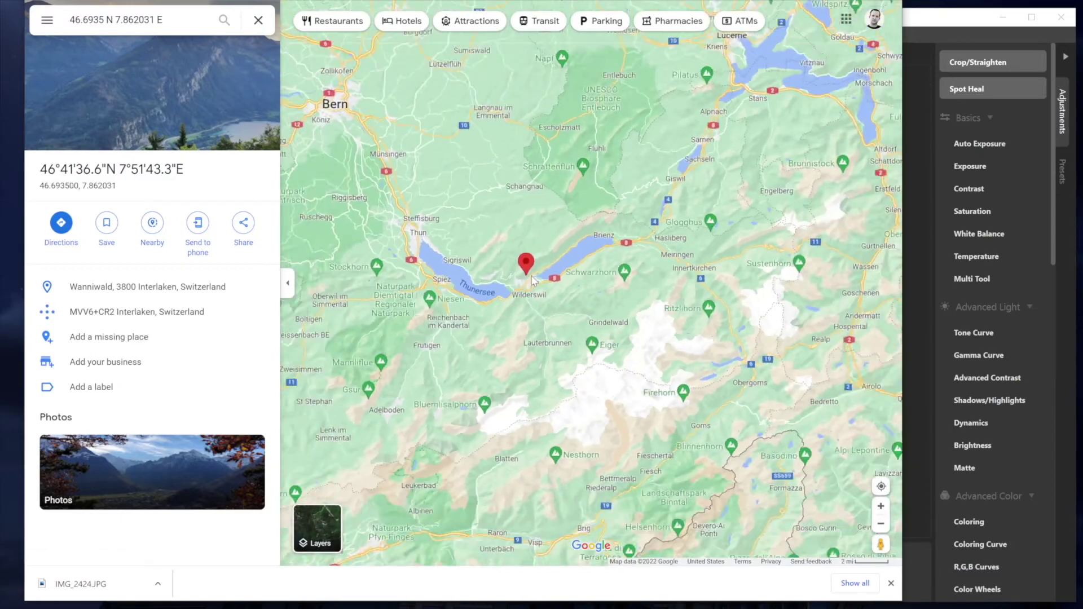
{"action": "scroll", "coordinate": [532, 281], "scroll_direction": "up", "scroll_amount": 8}
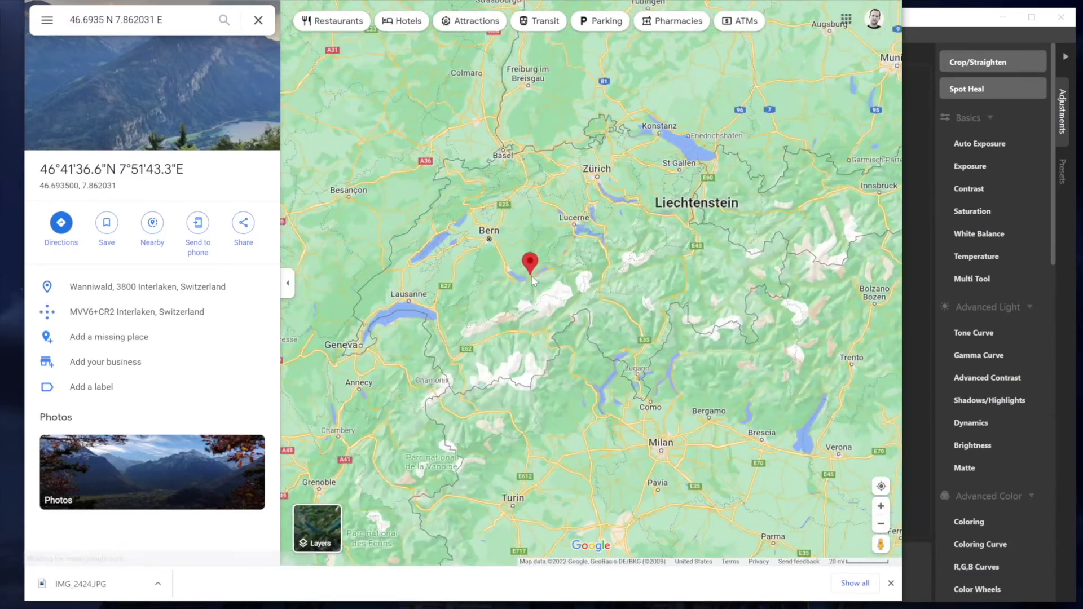
{"action": "scroll", "coordinate": [532, 280], "scroll_direction": "up", "scroll_amount": 5}
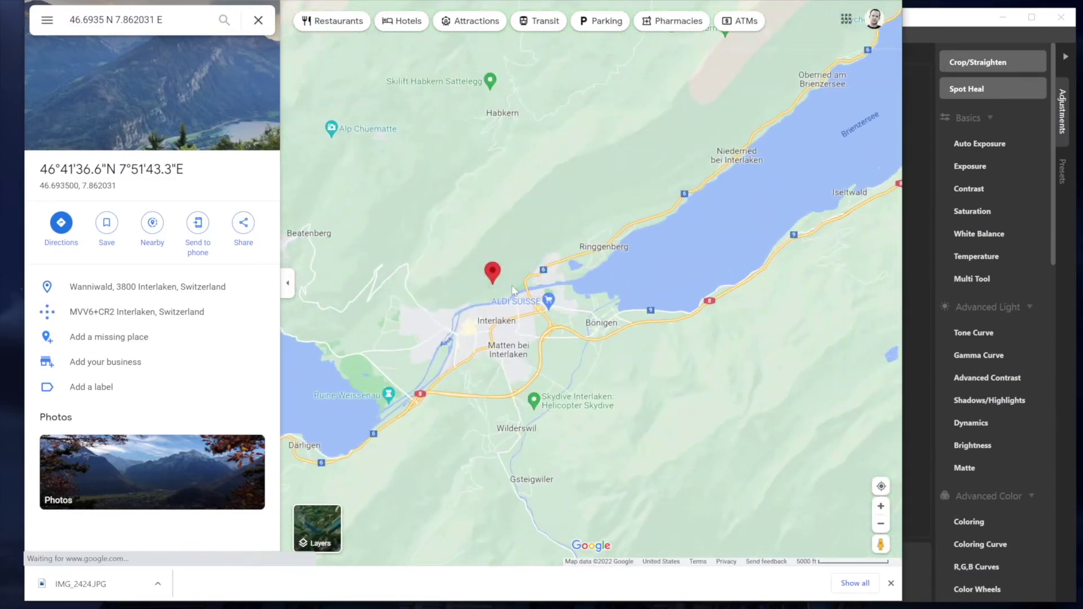
{"action": "scroll", "coordinate": [541, 308], "scroll_direction": "down", "scroll_amount": 4}
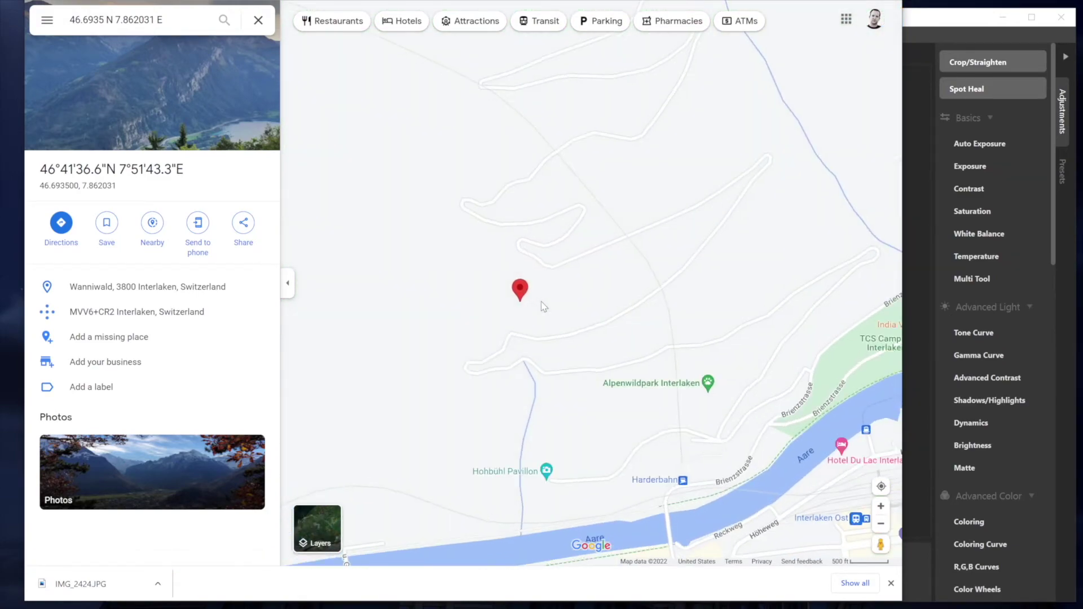
{"action": "scroll", "coordinate": [541, 306], "scroll_direction": "down", "scroll_amount": 3}
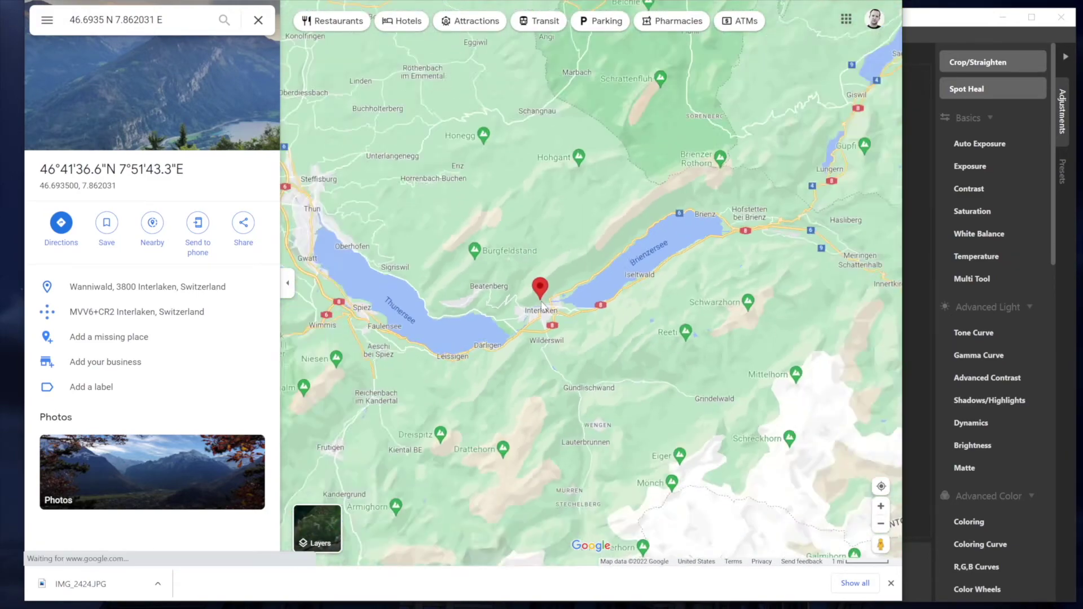
{"action": "scroll", "coordinate": [543, 306], "scroll_direction": "up", "scroll_amount": 2}
{"action": "scroll", "coordinate": [541, 306], "scroll_direction": "up", "scroll_amount": 1}
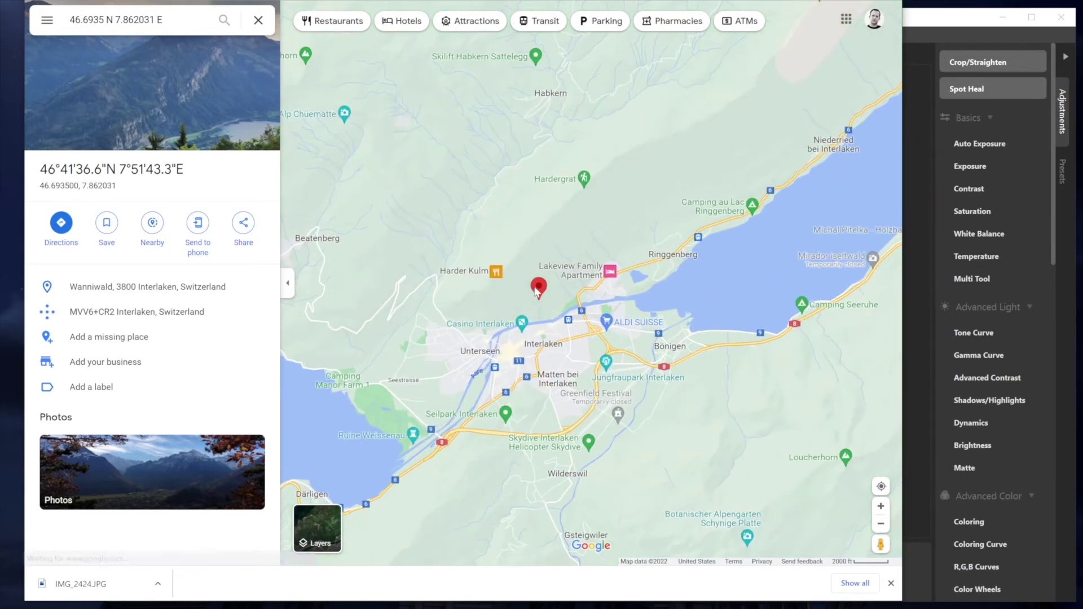
{"action": "scroll", "coordinate": [547, 311], "scroll_direction": "down", "scroll_amount": 2}
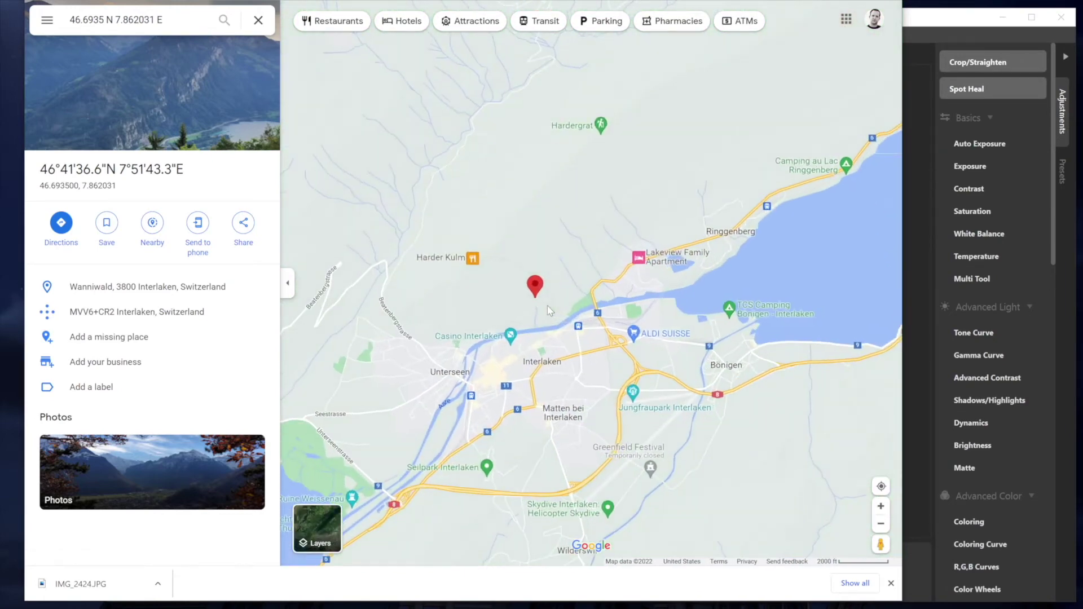
{"action": "left_click", "coordinate": [932, 22]}
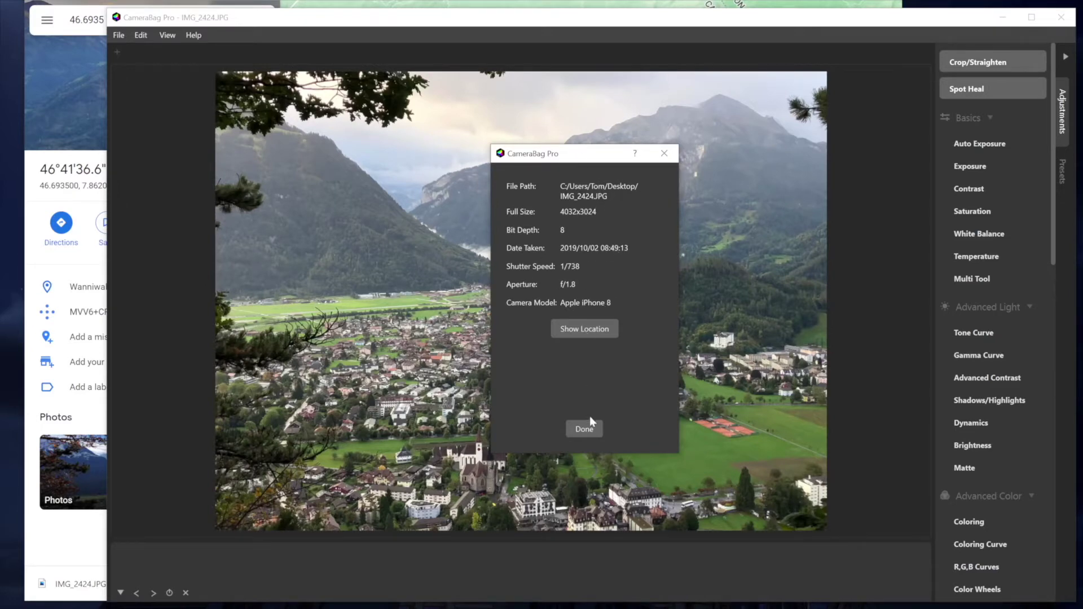
- Close Media Info, switch to the Presets list and open the Quicklook preview grid
{"action": "left_click", "coordinate": [587, 430]}
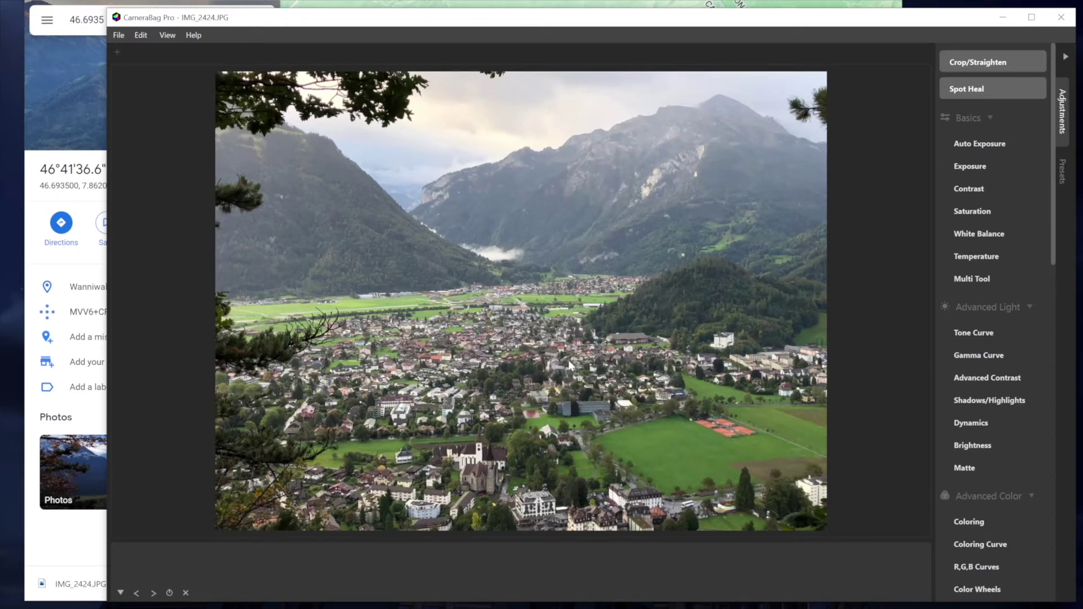
{"action": "left_click", "coordinate": [1059, 172]}
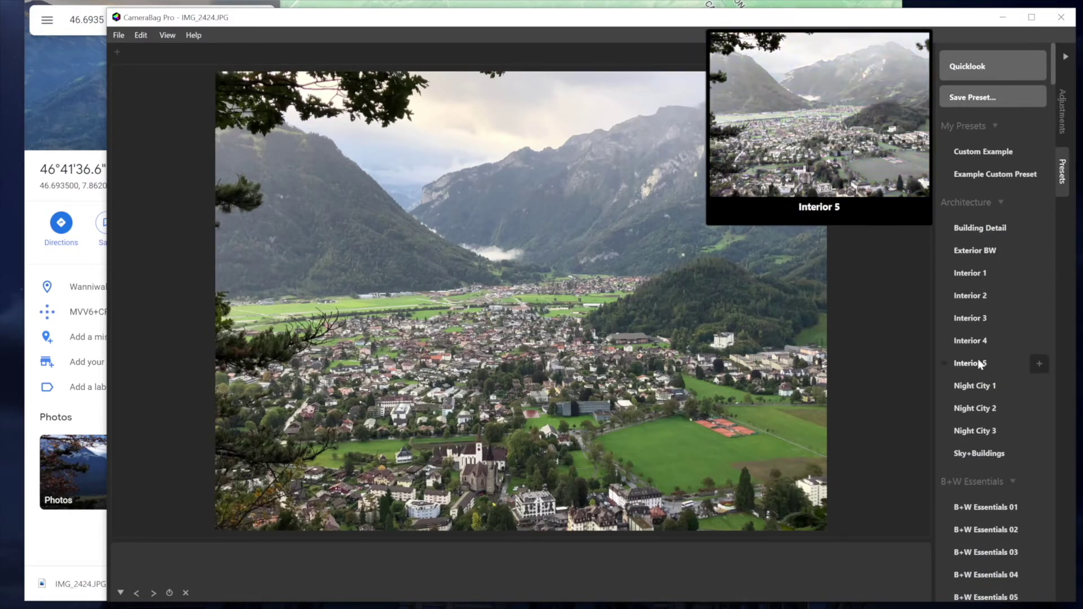
{"action": "scroll", "coordinate": [982, 316], "scroll_direction": "down", "scroll_amount": 4}
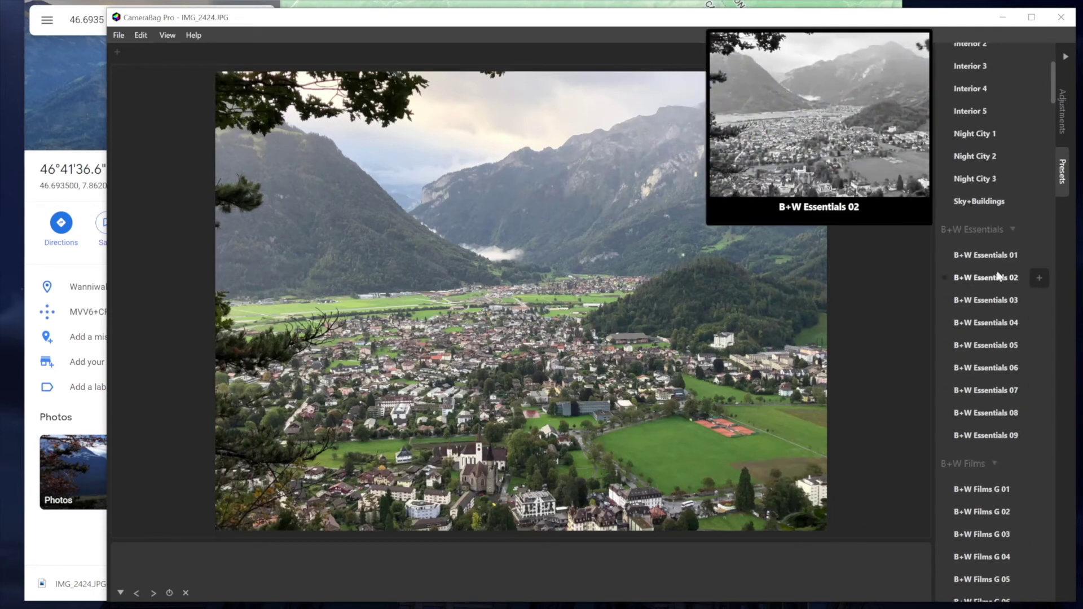
{"action": "scroll", "coordinate": [980, 309], "scroll_direction": "up", "scroll_amount": 1}
{"action": "scroll", "coordinate": [981, 308], "scroll_direction": "up", "scroll_amount": 4}
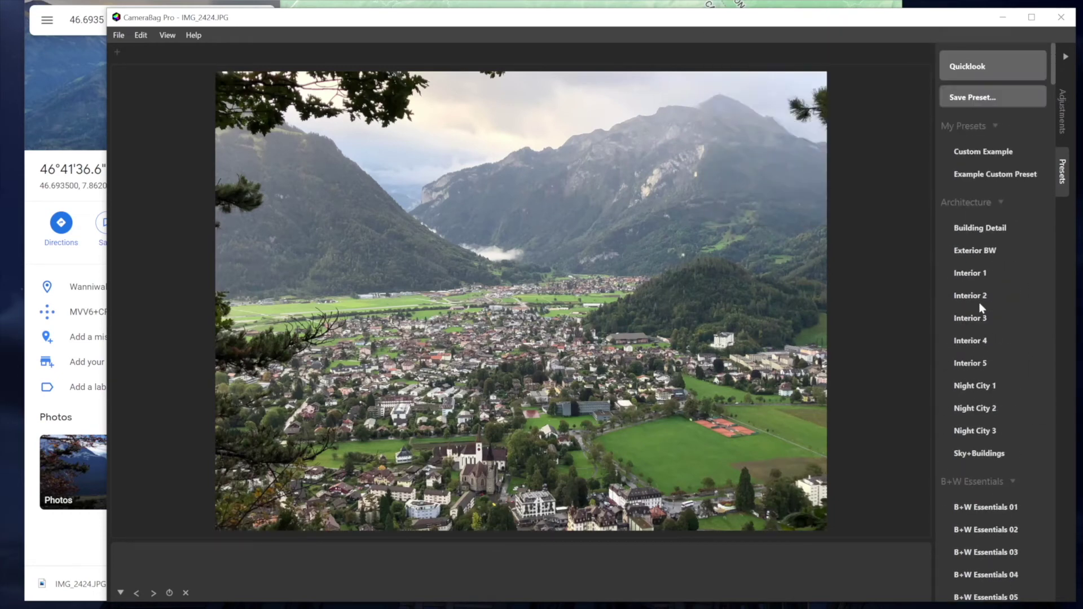
{"action": "left_click", "coordinate": [978, 70]}
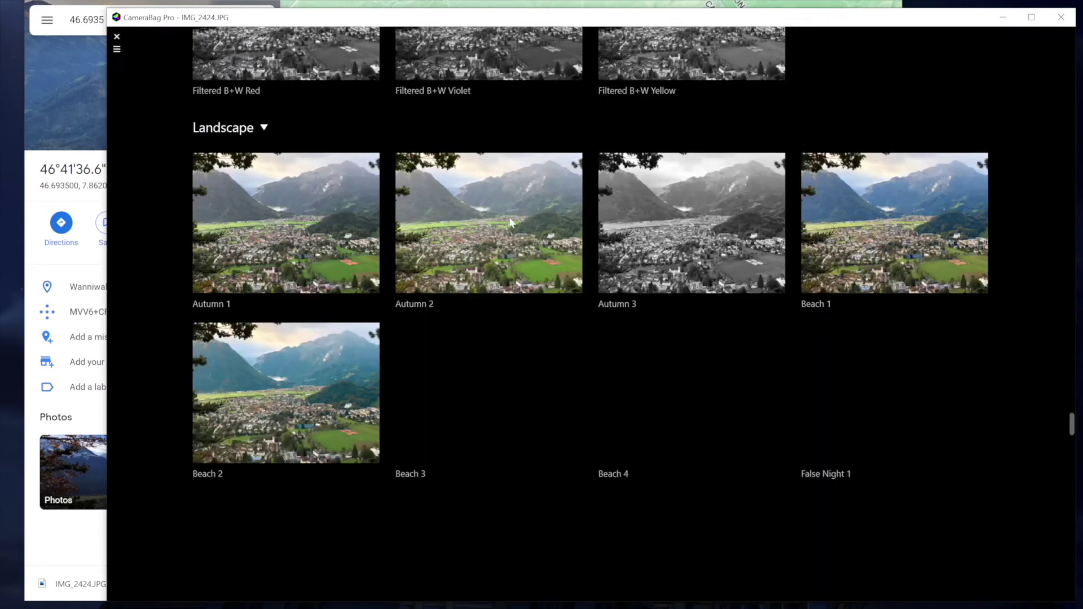
- Scroll the Quicklook grid past Filtered B+W and Landscape down to the Mattes 01–08 previews
{"action": "scroll", "coordinate": [331, 243], "scroll_direction": "down", "scroll_amount": 4}
{"action": "scroll", "coordinate": [329, 243], "scroll_direction": "down", "scroll_amount": 4}
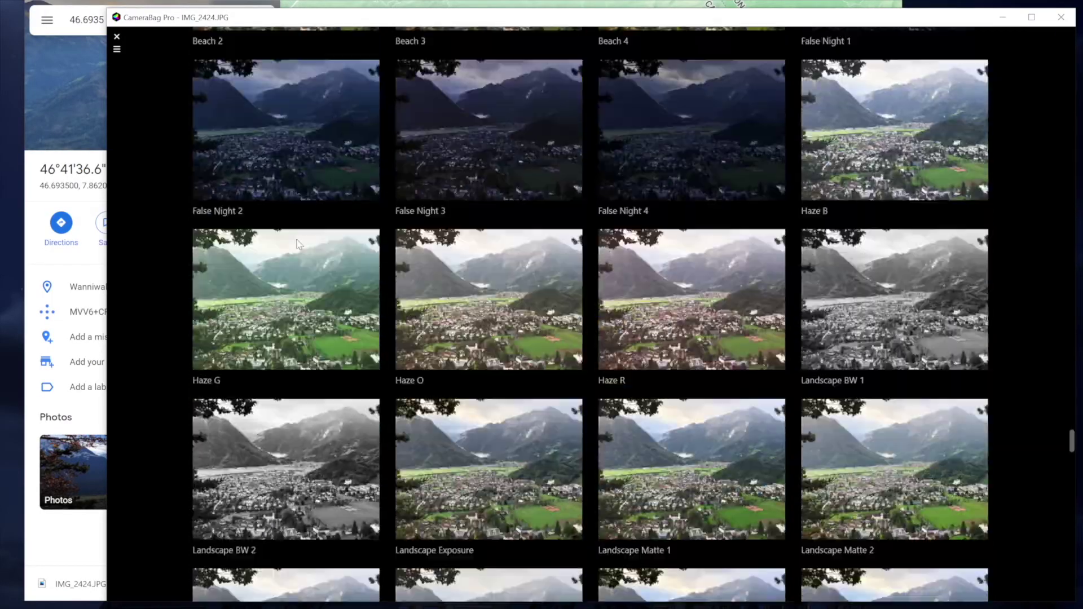
{"action": "scroll", "coordinate": [296, 243], "scroll_direction": "up", "scroll_amount": 4}
{"action": "scroll", "coordinate": [297, 242], "scroll_direction": "up", "scroll_amount": 5}
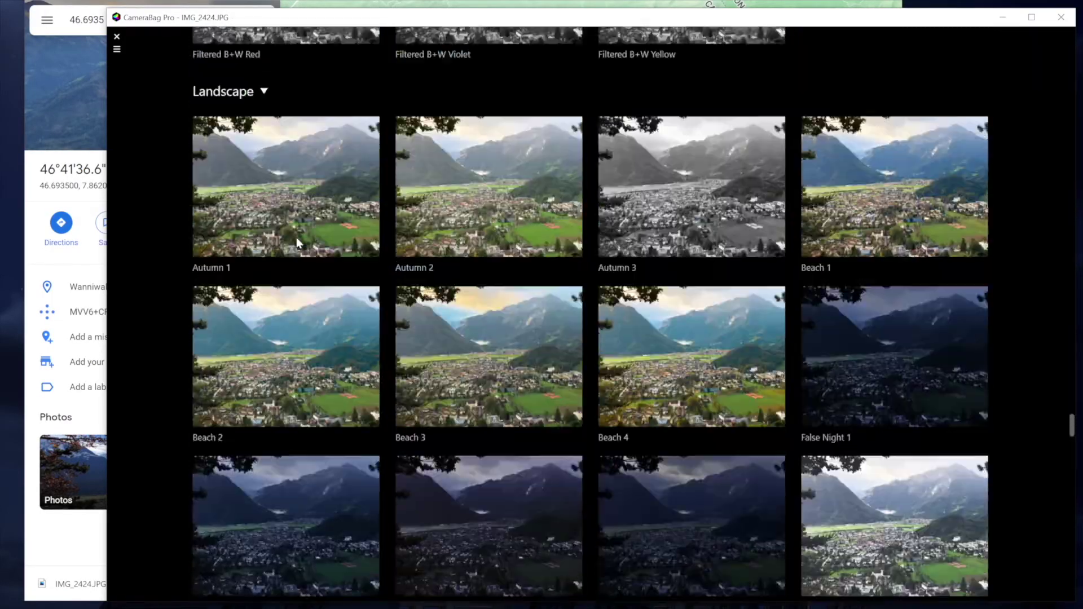
{"action": "left_click", "coordinate": [247, 202]}
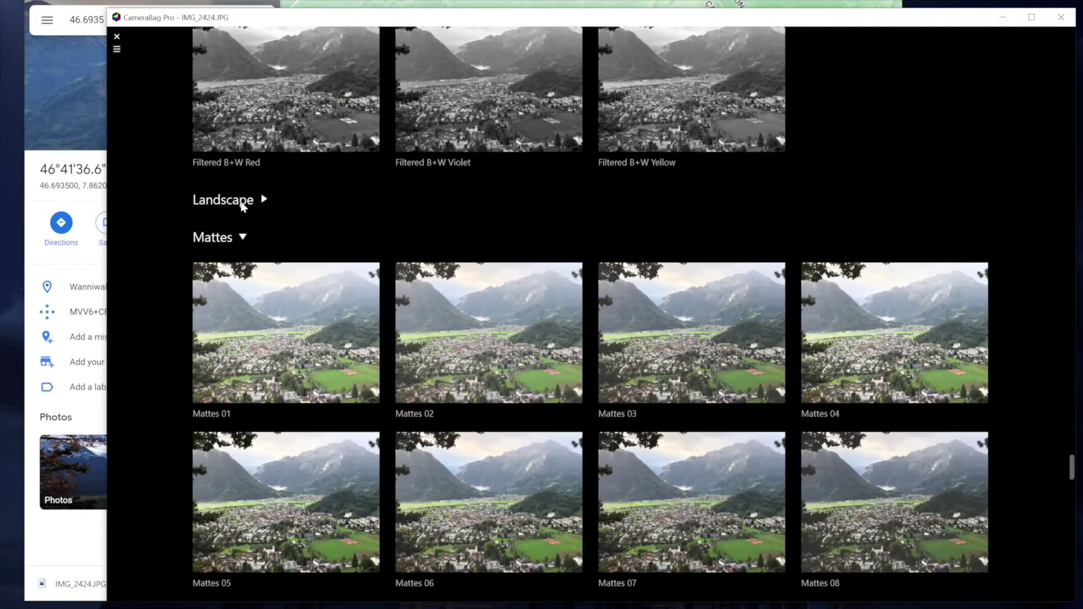
{"action": "left_click", "coordinate": [248, 202]}
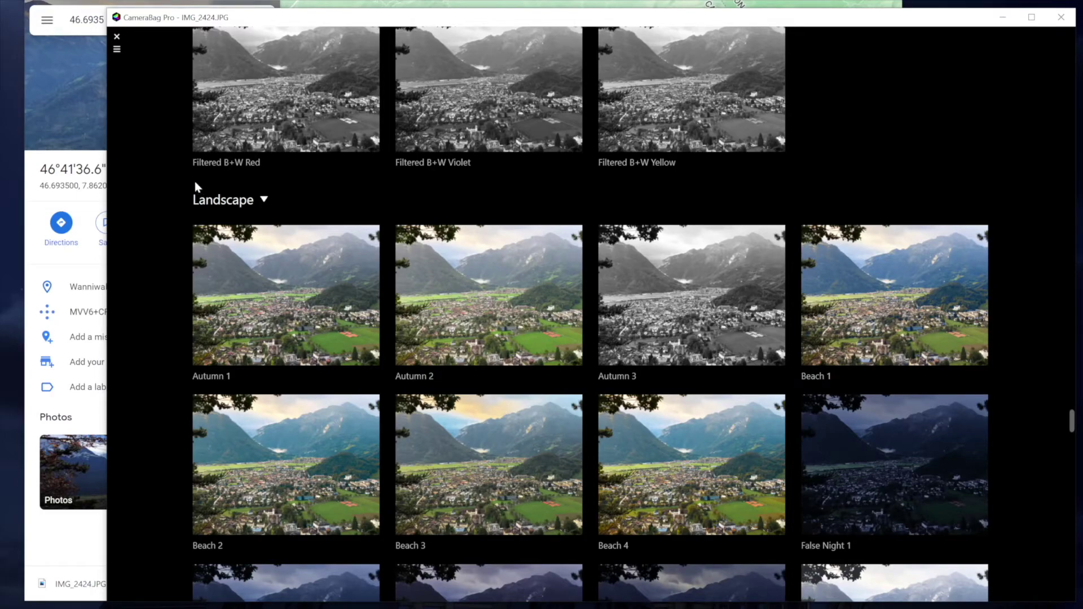
{"action": "scroll", "coordinate": [261, 202], "scroll_direction": "up", "scroll_amount": 2}
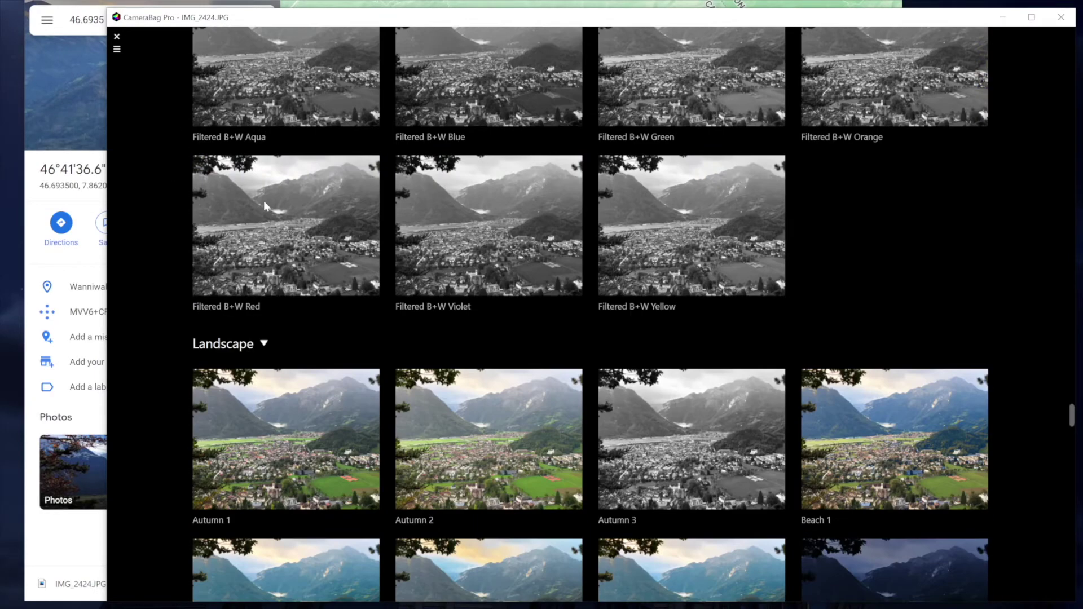
{"action": "scroll", "coordinate": [263, 202], "scroll_direction": "down", "scroll_amount": 3}
{"action": "scroll", "coordinate": [249, 194], "scroll_direction": "down", "scroll_amount": 2}
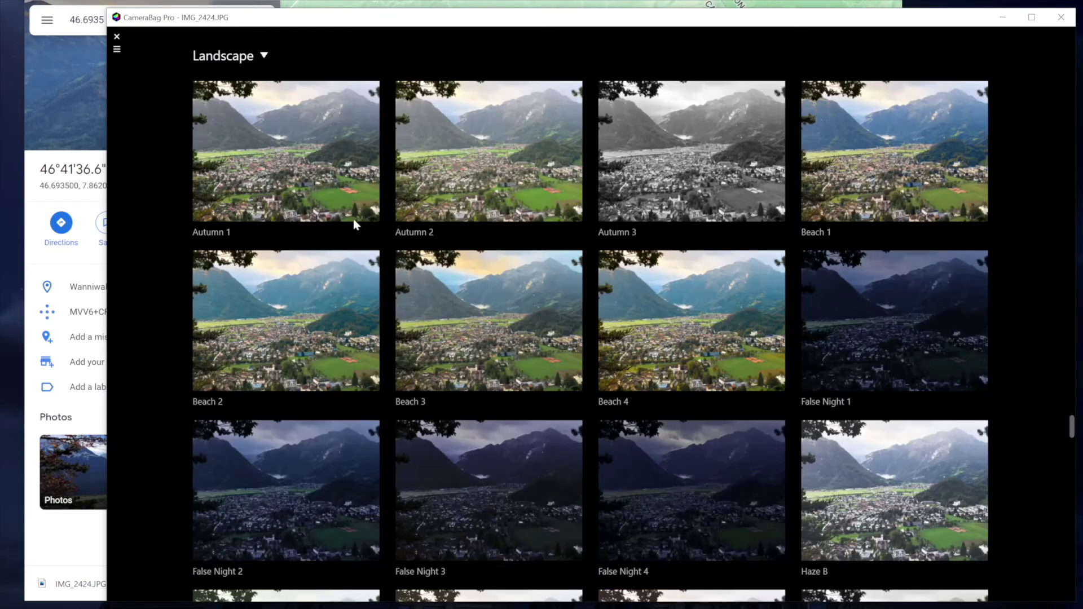
{"action": "scroll", "coordinate": [309, 222], "scroll_direction": "up", "scroll_amount": 7}
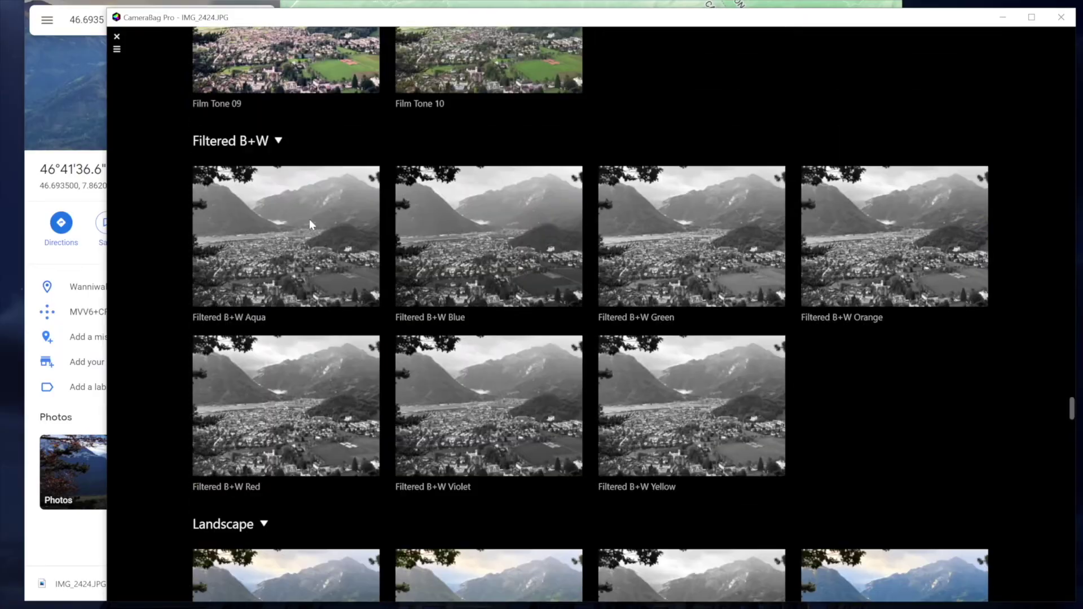
{"action": "scroll", "coordinate": [309, 223], "scroll_direction": "down", "scroll_amount": 12}
{"action": "scroll", "coordinate": [309, 231], "scroll_direction": "down", "scroll_amount": 20}
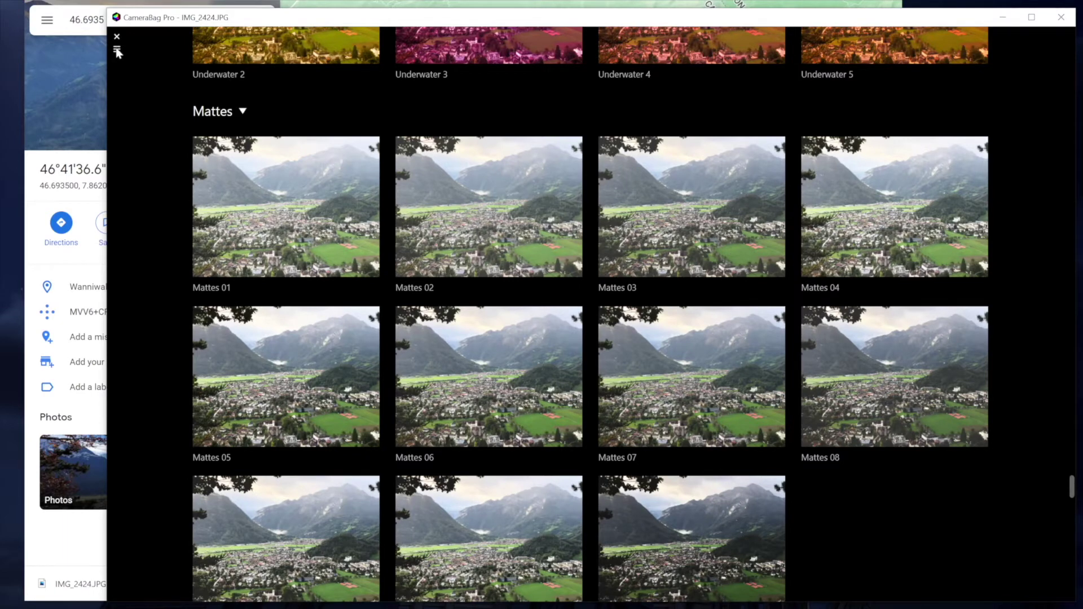
- Jump via B+W Films to the Mattes section and apply the Mattes 11 preset
{"action": "left_click", "coordinate": [117, 49]}
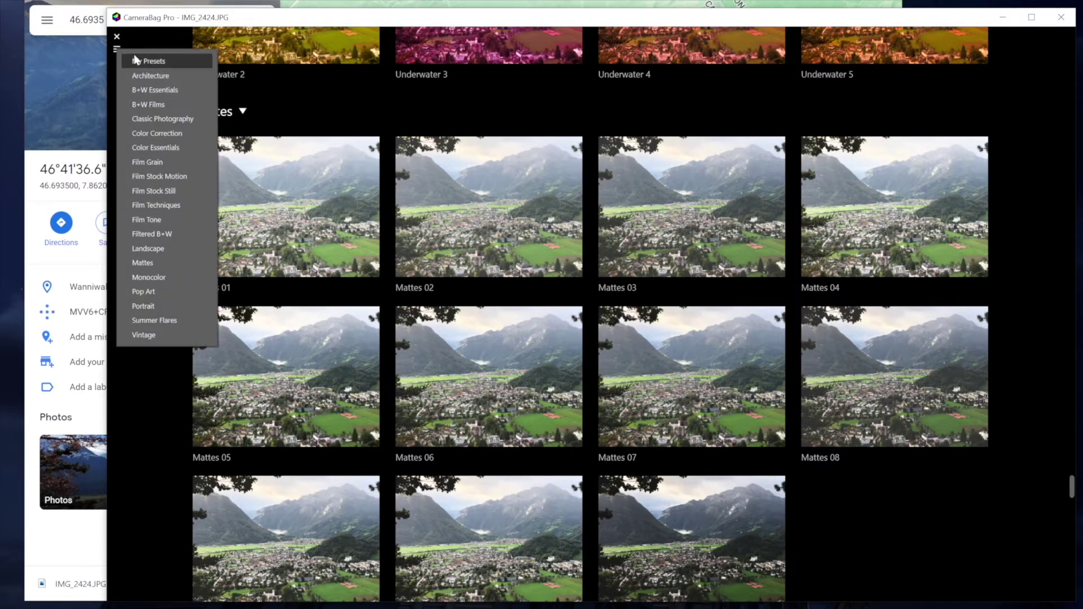
{"action": "left_click", "coordinate": [164, 105]}
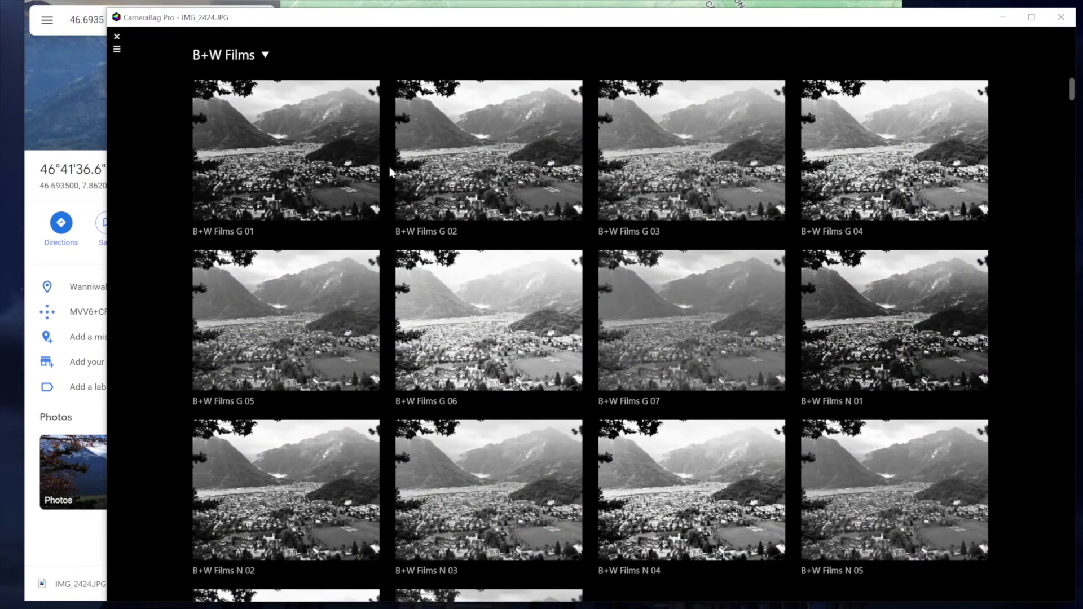
{"action": "left_click", "coordinate": [117, 50]}
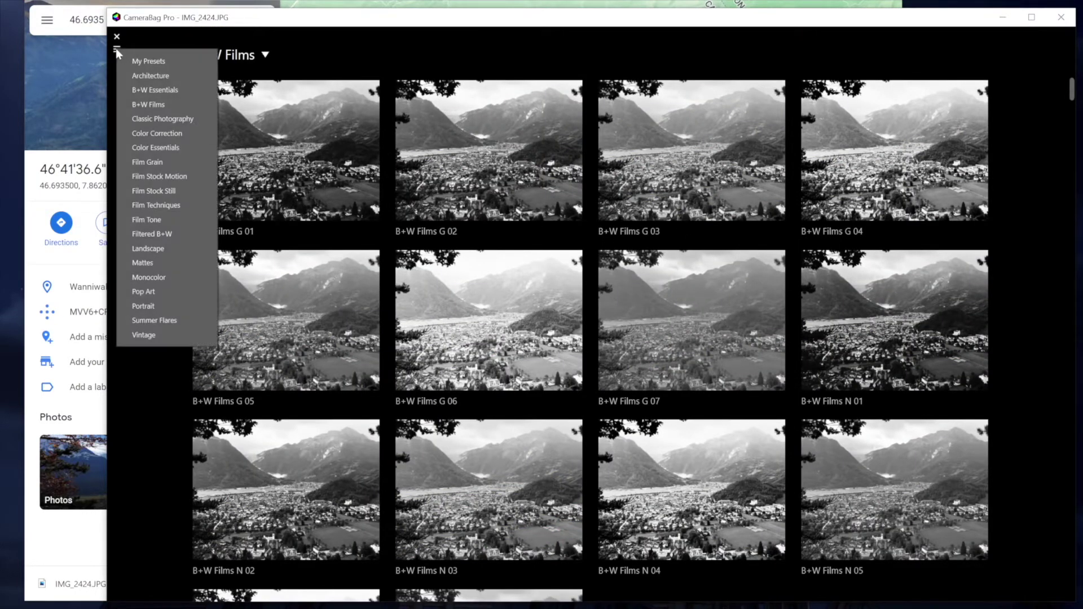
{"action": "left_click", "coordinate": [154, 261]}
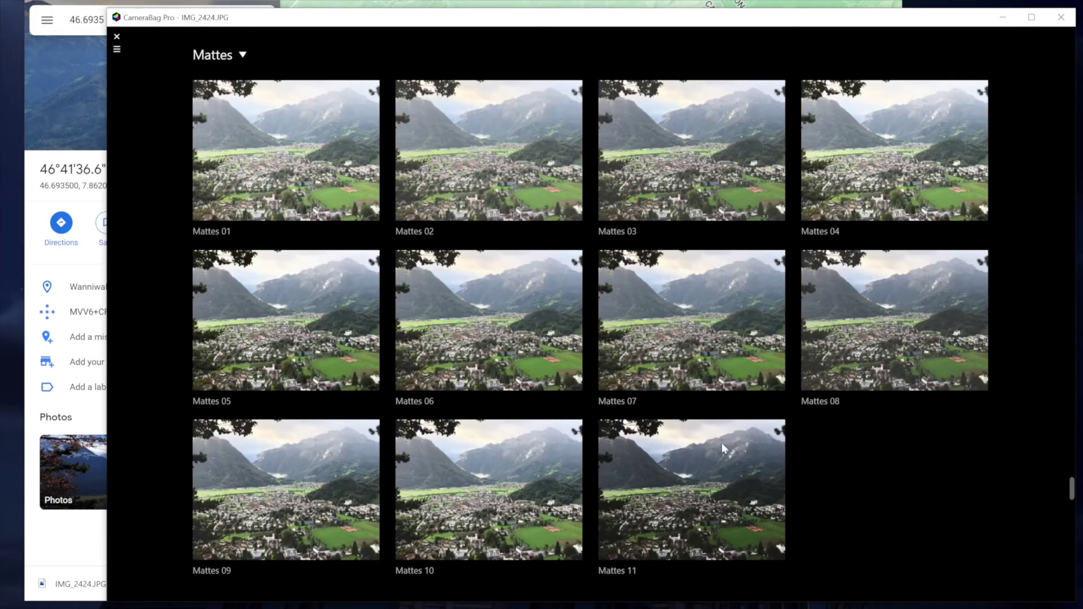
{"action": "left_click", "coordinate": [720, 471]}
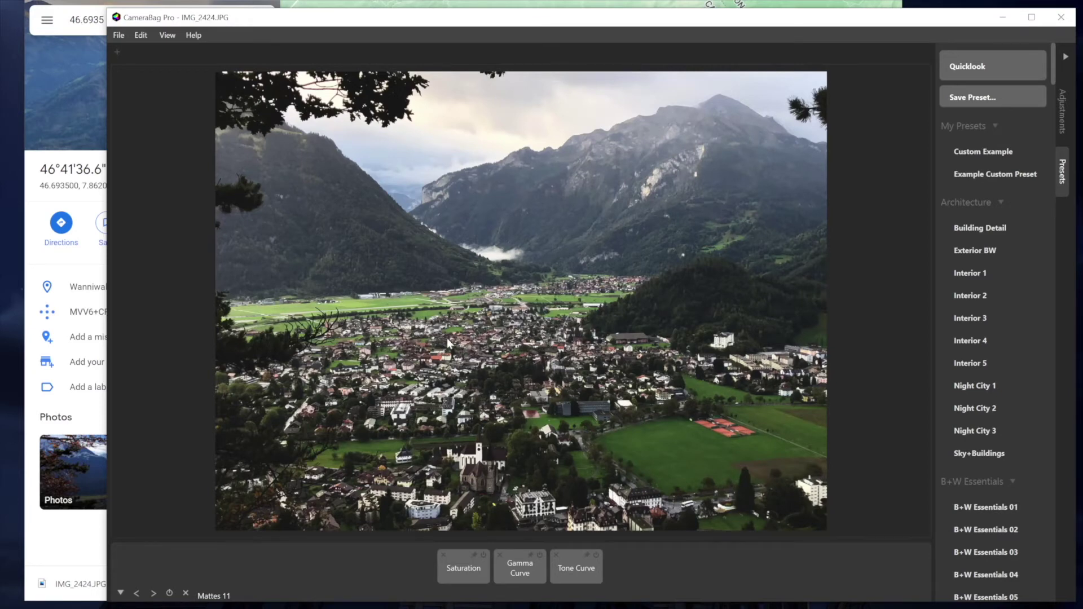
- Compare the edited photo with the original, then start and cancel saving a new preset
{"action": "left_click", "coordinate": [395, 377]}
{"action": "mouse_move", "coordinate": [979, 179]}
{"action": "left_click", "coordinate": [978, 96]}
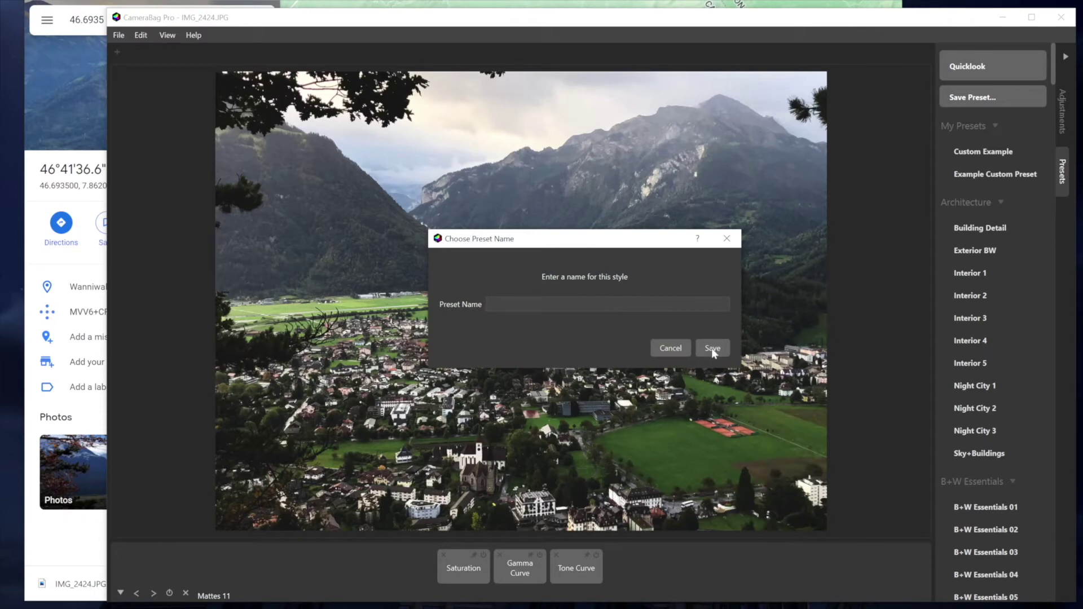
{"action": "left_click", "coordinate": [665, 346]}
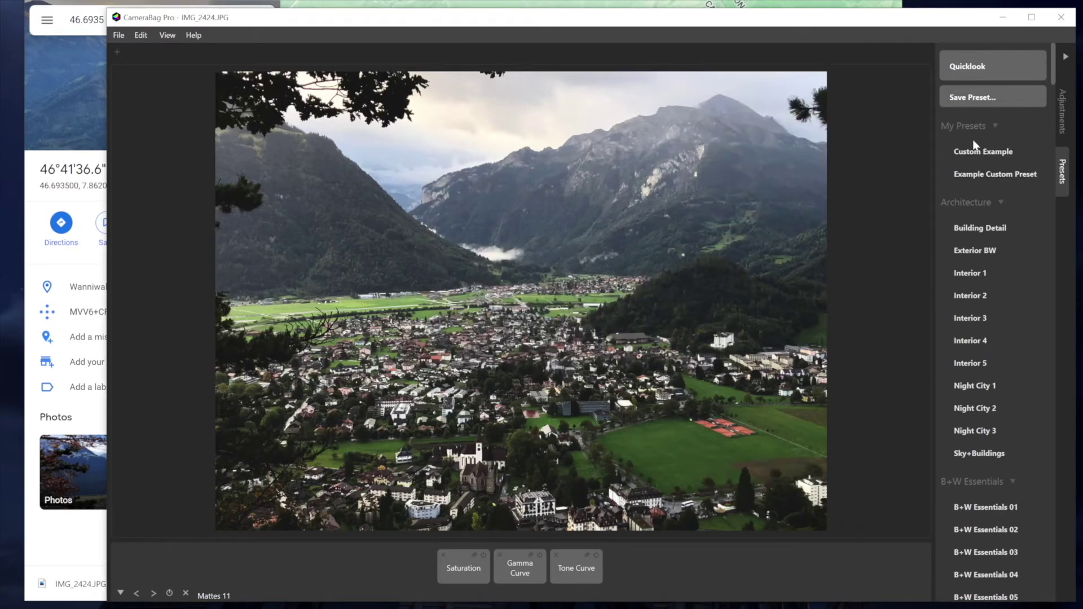
- Collapse the Architecture, B+W Essentials and B+W Films groups to list the Classic Photography presets
{"action": "left_click", "coordinate": [975, 204]}
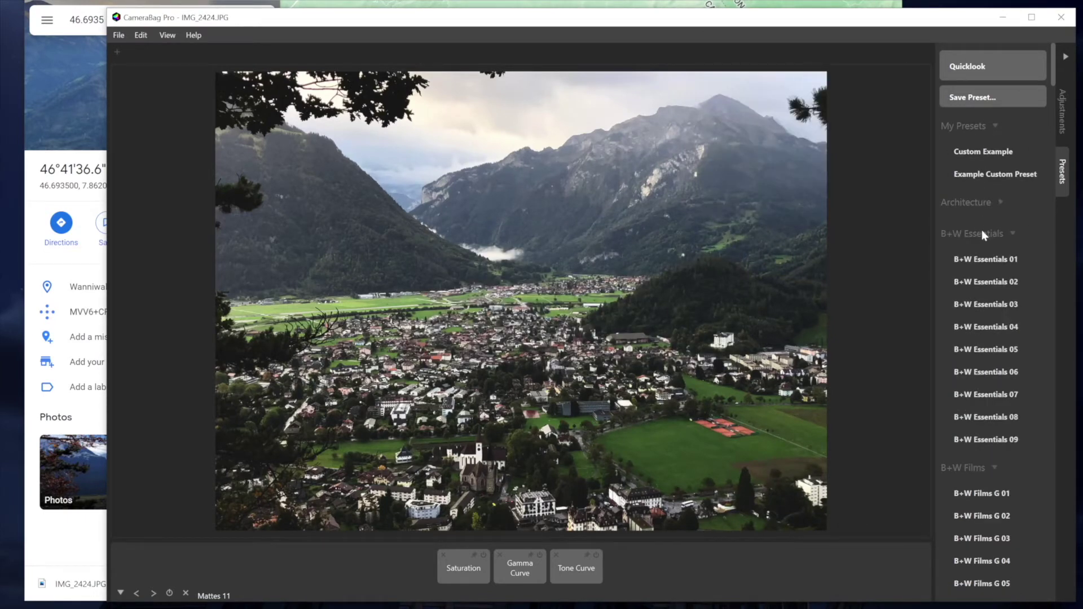
{"action": "left_click", "coordinate": [982, 235]}
{"action": "left_click", "coordinate": [977, 263]}
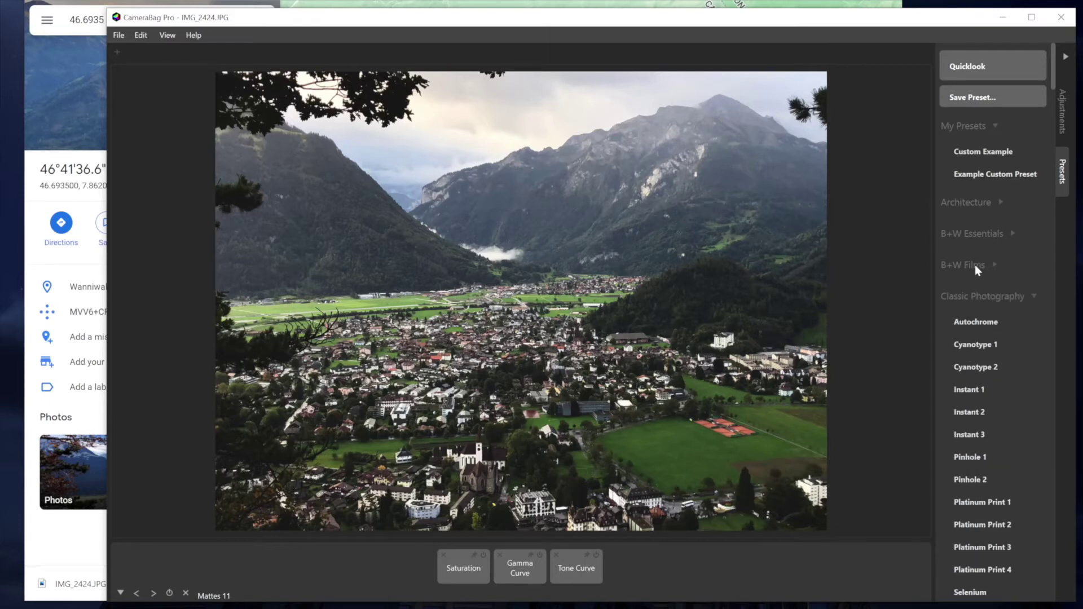
{"action": "left_click", "coordinate": [988, 296]}
{"action": "left_click", "coordinate": [988, 297]}
{"action": "scroll", "coordinate": [976, 287], "scroll_direction": "down", "scroll_amount": 5}
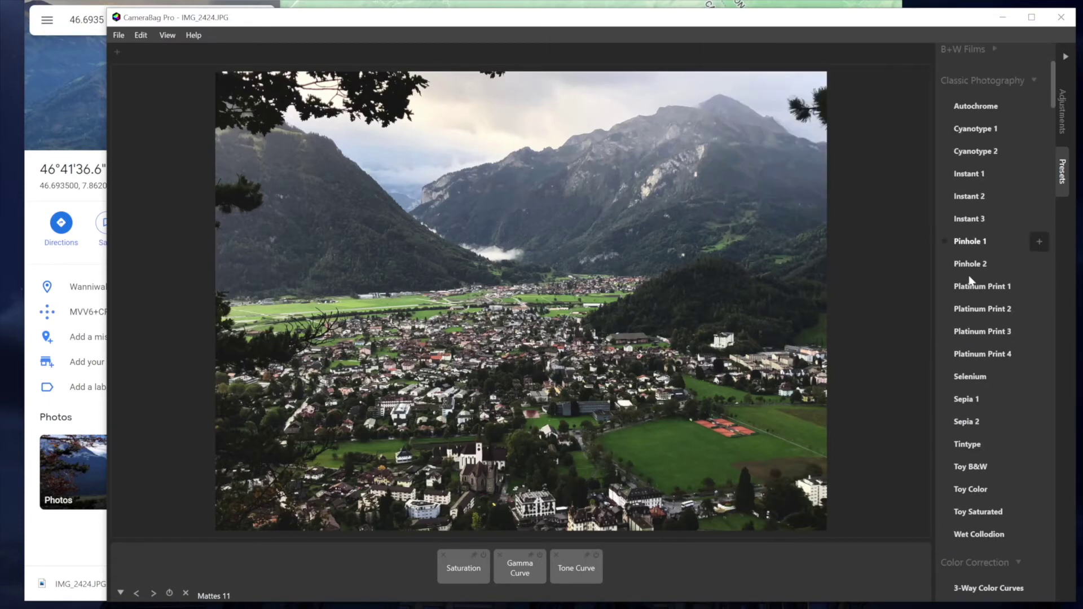
{"action": "scroll", "coordinate": [969, 279], "scroll_direction": "up", "scroll_amount": 3}
{"action": "scroll", "coordinate": [978, 288], "scroll_direction": "up", "scroll_amount": 3}
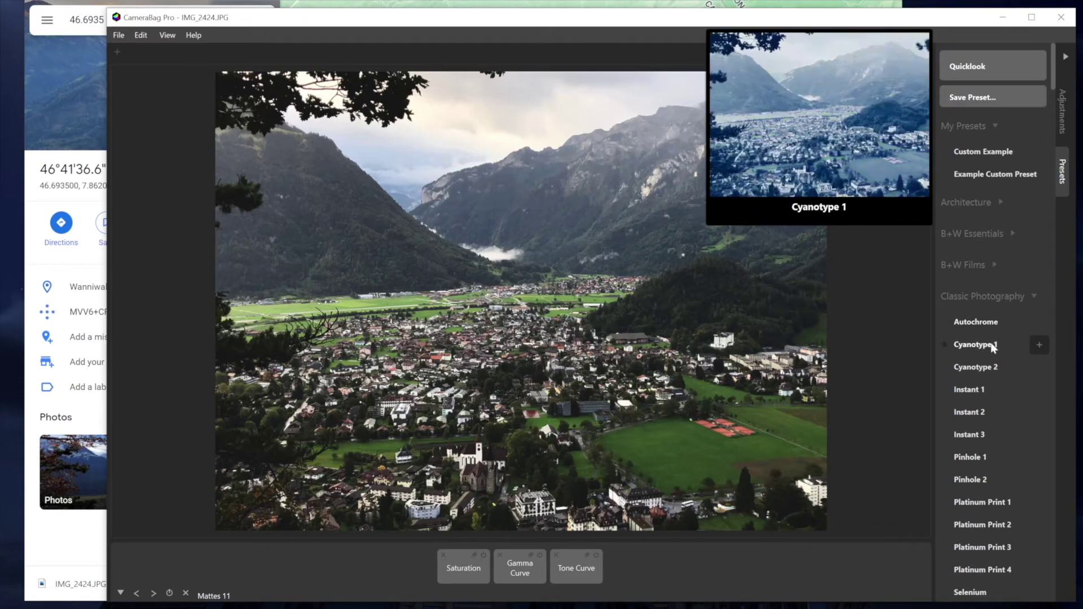
{"action": "left_click", "coordinate": [166, 35]}
- Reveal the CameraBag Presets folder from the File menu, recentre its Explorer window, then close it
{"action": "mouse_move", "coordinate": [128, 40]}
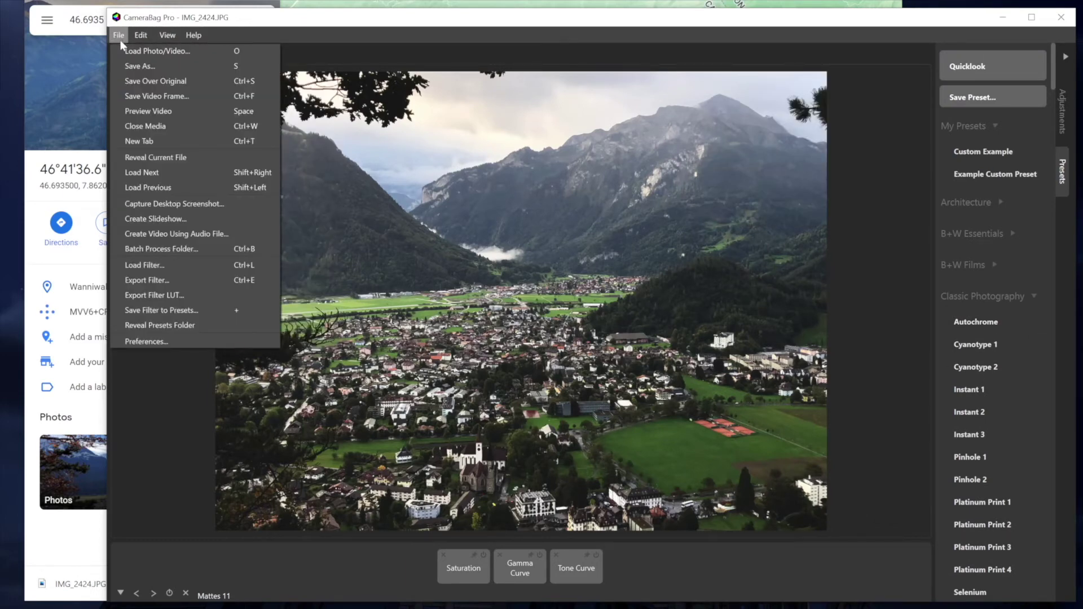
{"action": "left_click", "coordinate": [159, 325]}
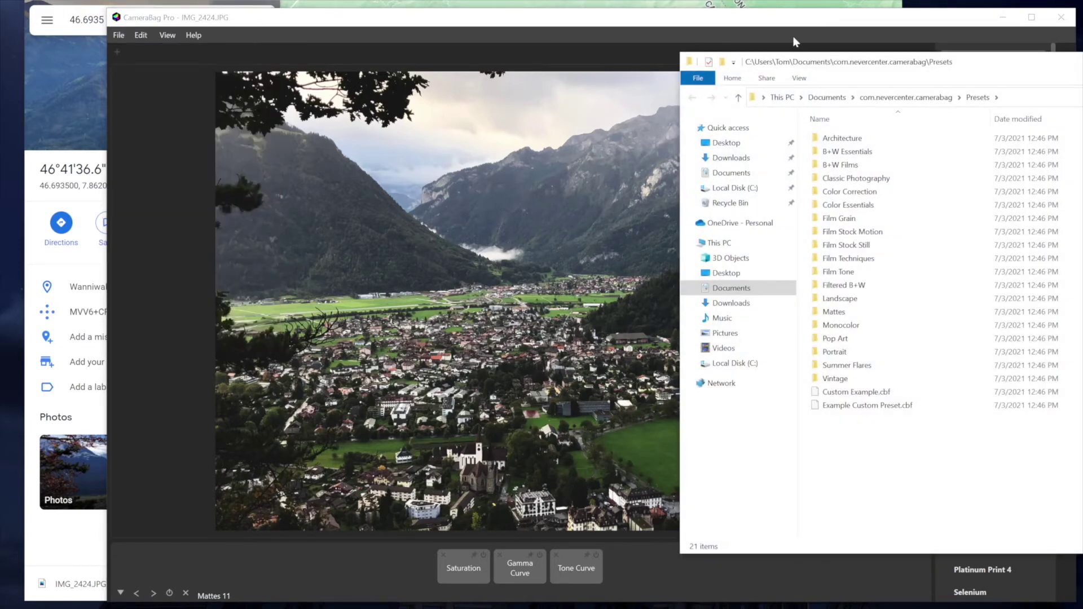
{"action": "left_click_drag", "start_coordinate": [824, 68], "coordinate": [385, 64]}
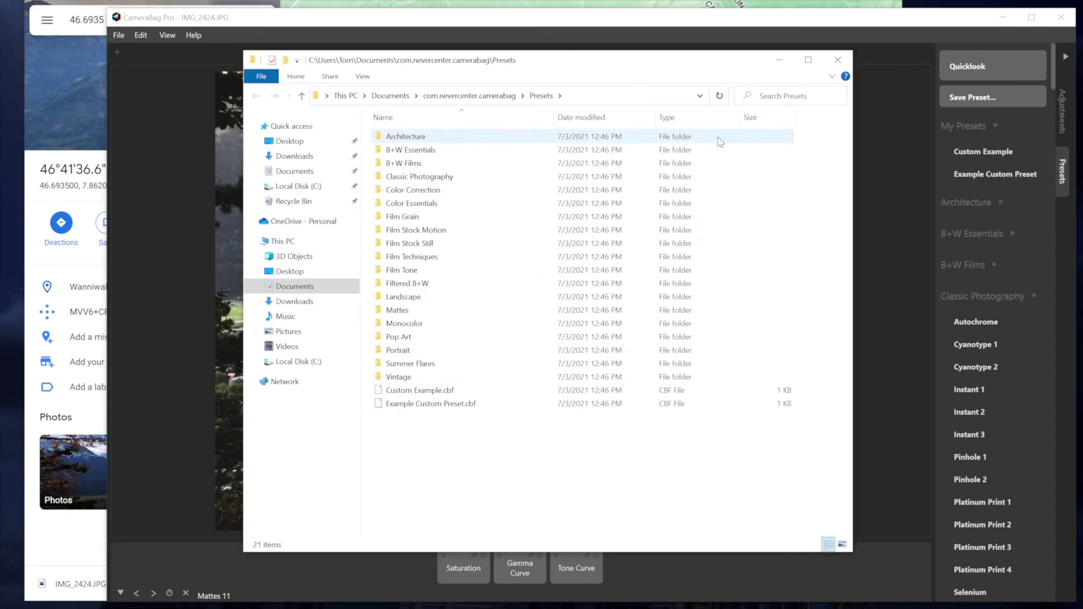
{"action": "left_click", "coordinate": [898, 151]}
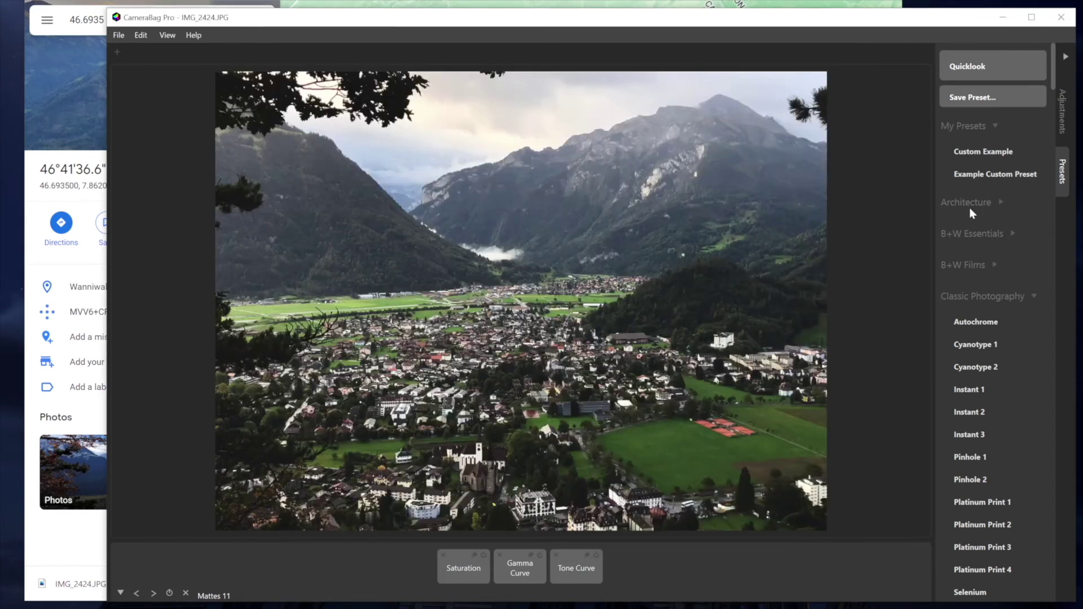
- Collapse the Classic Photography and Color Correction groups, leaving Color Essentials 01–10 listed
{"action": "left_click", "coordinate": [979, 292]}
{"action": "left_click", "coordinate": [980, 296]}
{"action": "left_click", "coordinate": [987, 297]}
{"action": "left_click", "coordinate": [990, 330]}
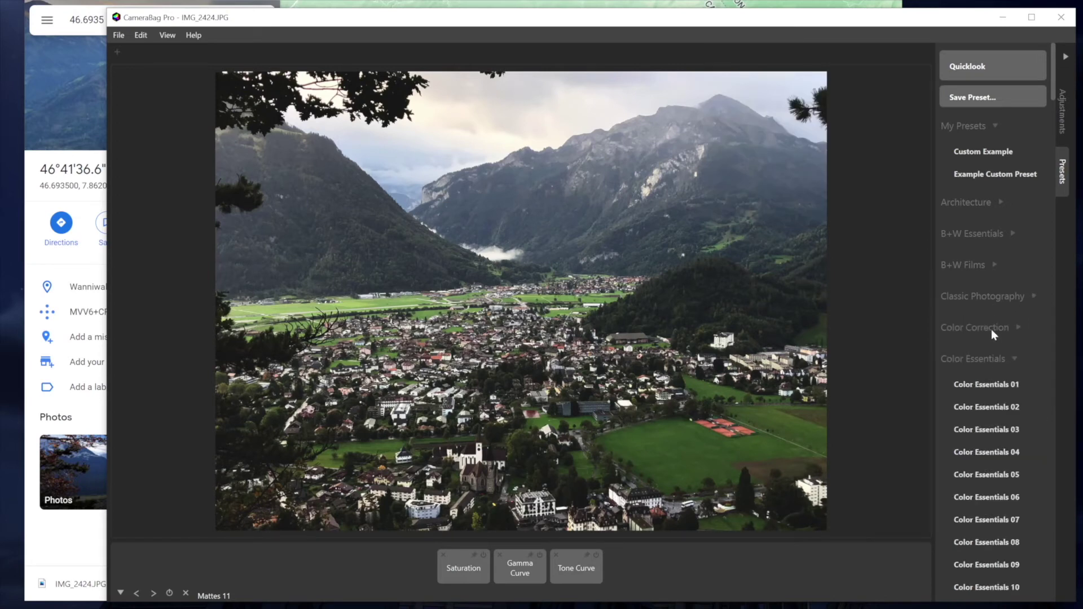
{"action": "left_click", "coordinate": [994, 356]}
{"action": "left_click", "coordinate": [994, 357]}
- Open Quicklook, jump to the Portrait presets, then close the grid and return to editing
{"action": "left_click", "coordinate": [980, 68]}
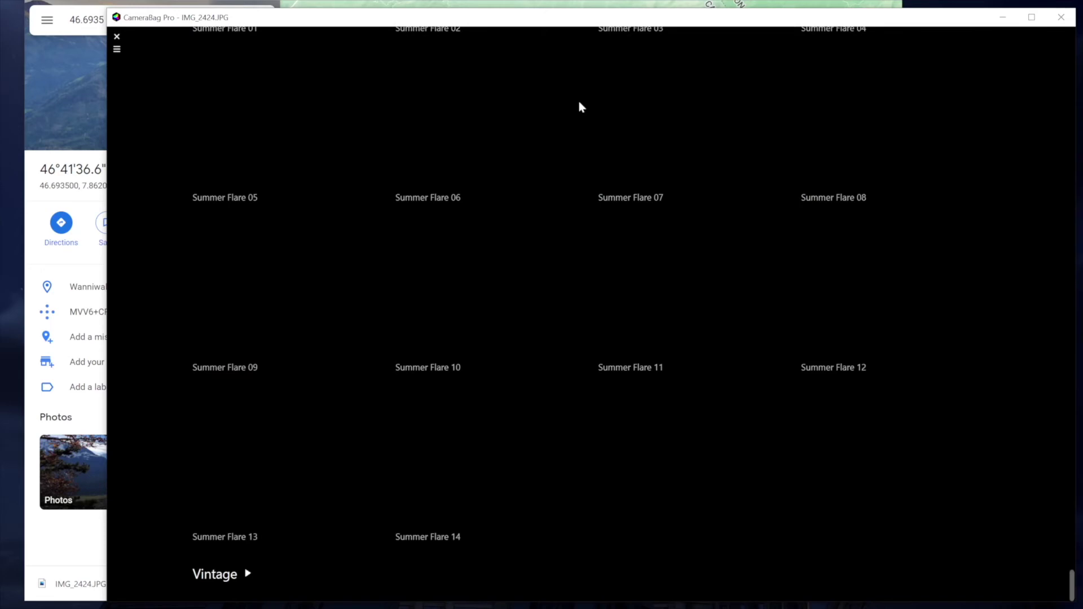
{"action": "left_click", "coordinate": [117, 49]}
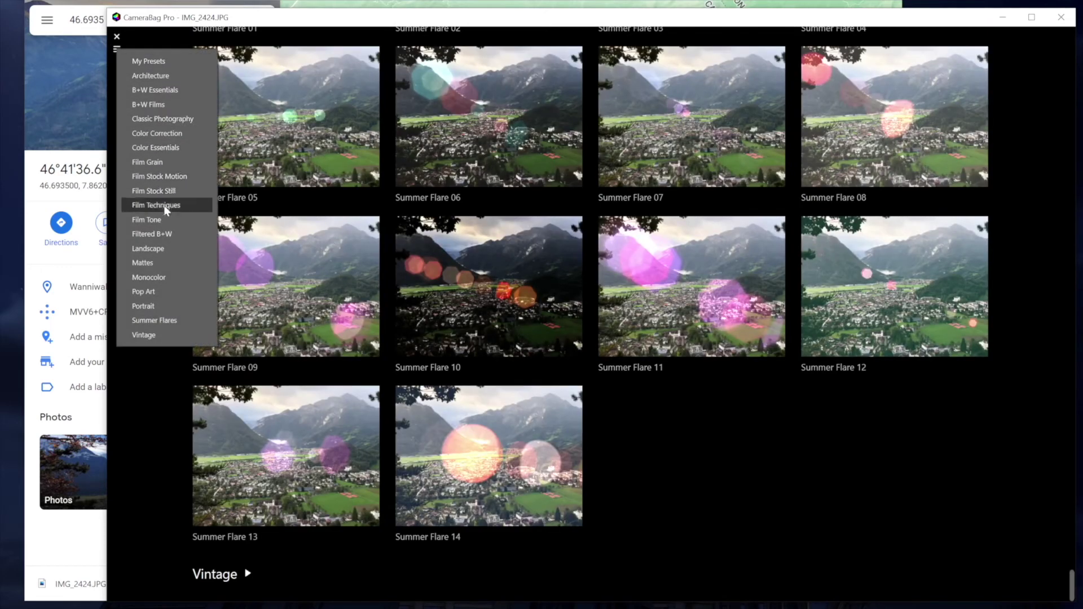
{"action": "left_click", "coordinate": [162, 305]}
{"action": "left_click", "coordinate": [118, 38]}
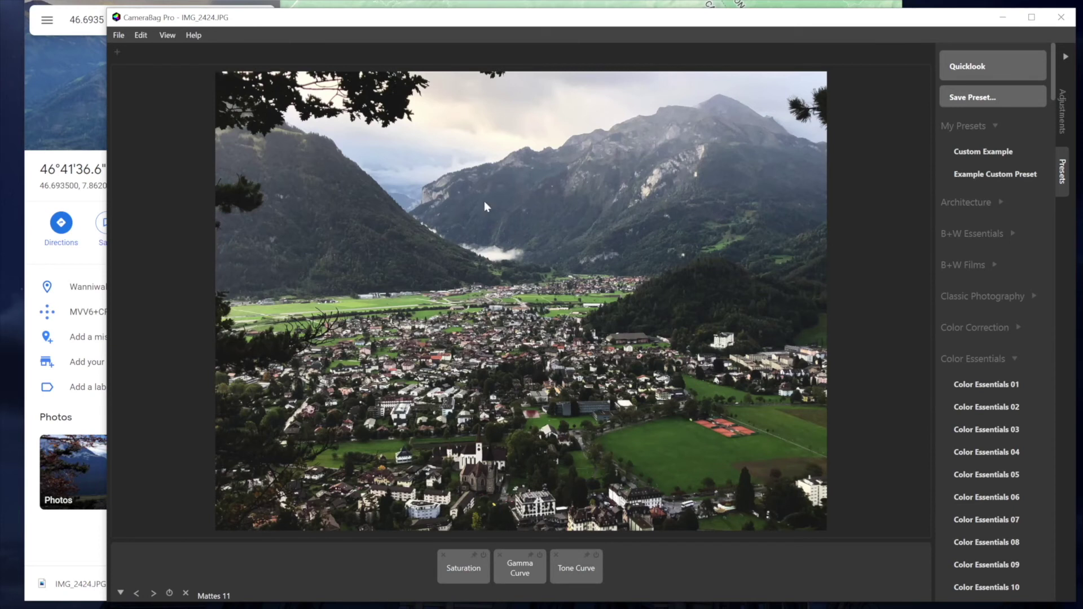
{"action": "left_click", "coordinate": [200, 39]}
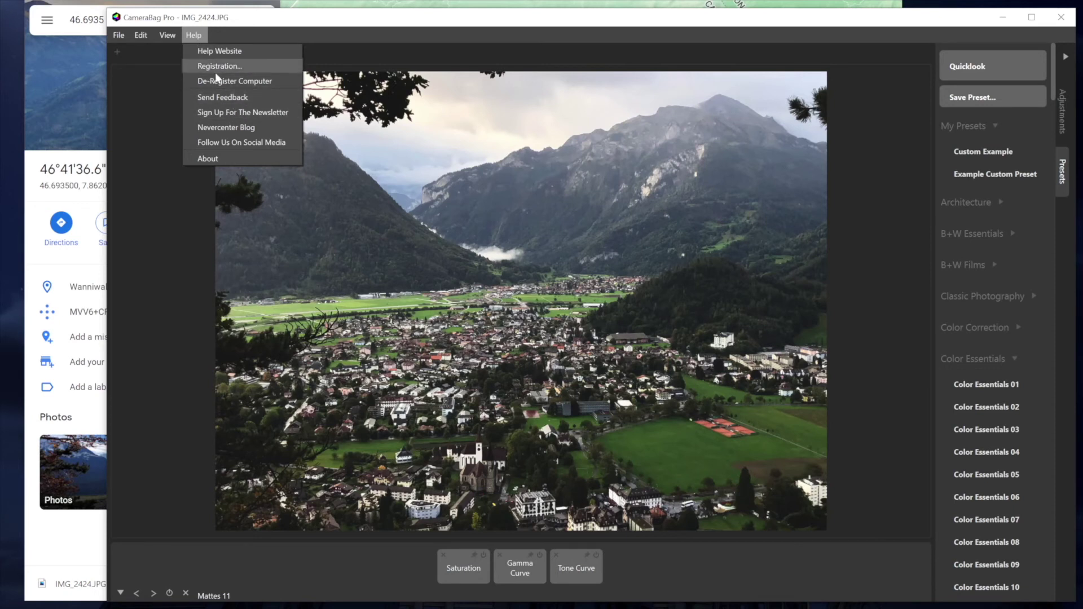
{"action": "left_click", "coordinate": [198, 35]}
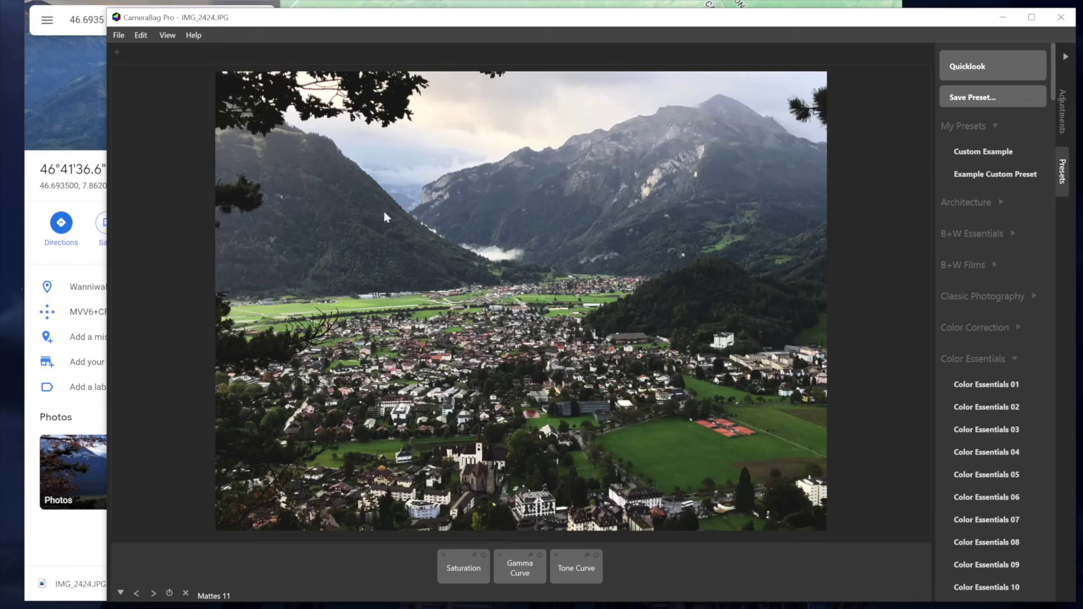